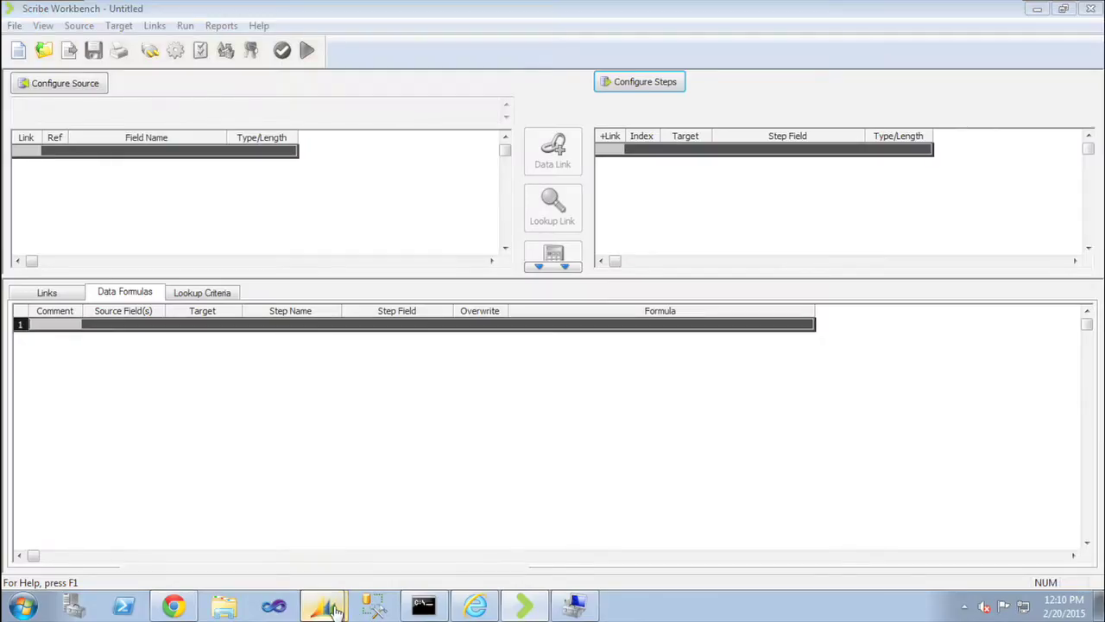
Bring forward the Dynamics AX Inbound ports window showing the ScribeAX port's HTTP adapter and WSDL URI
{"action": "mouse_move", "coordinate": [324, 604]}
{"action": "left_click", "coordinate": [198, 569]}
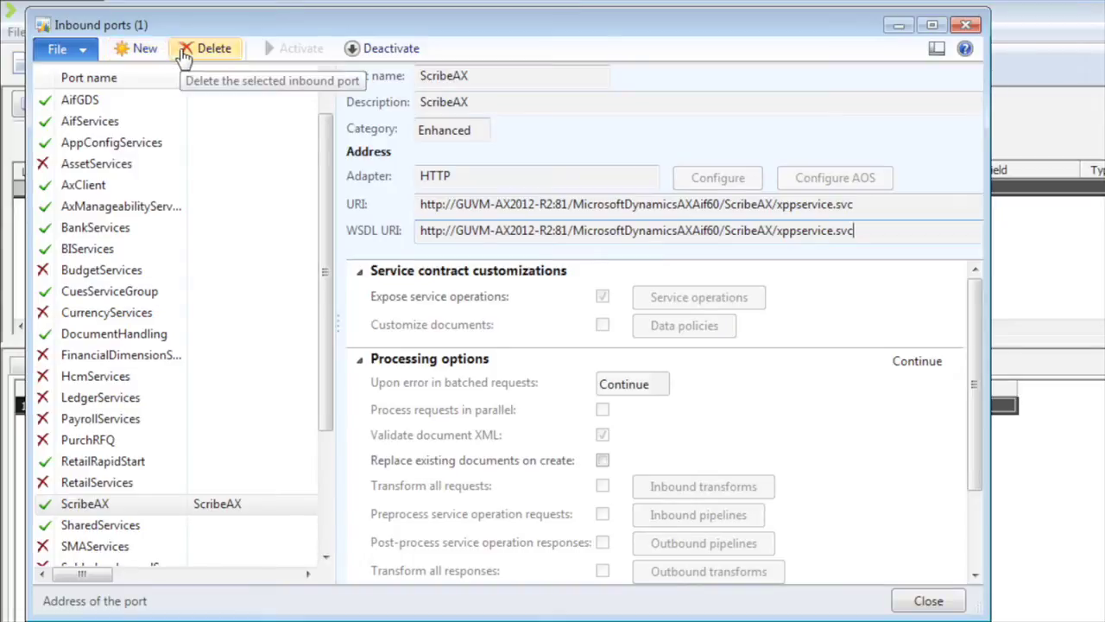
Create a new blank inbound port record, ready for its port name
{"action": "left_click", "coordinate": [138, 52]}
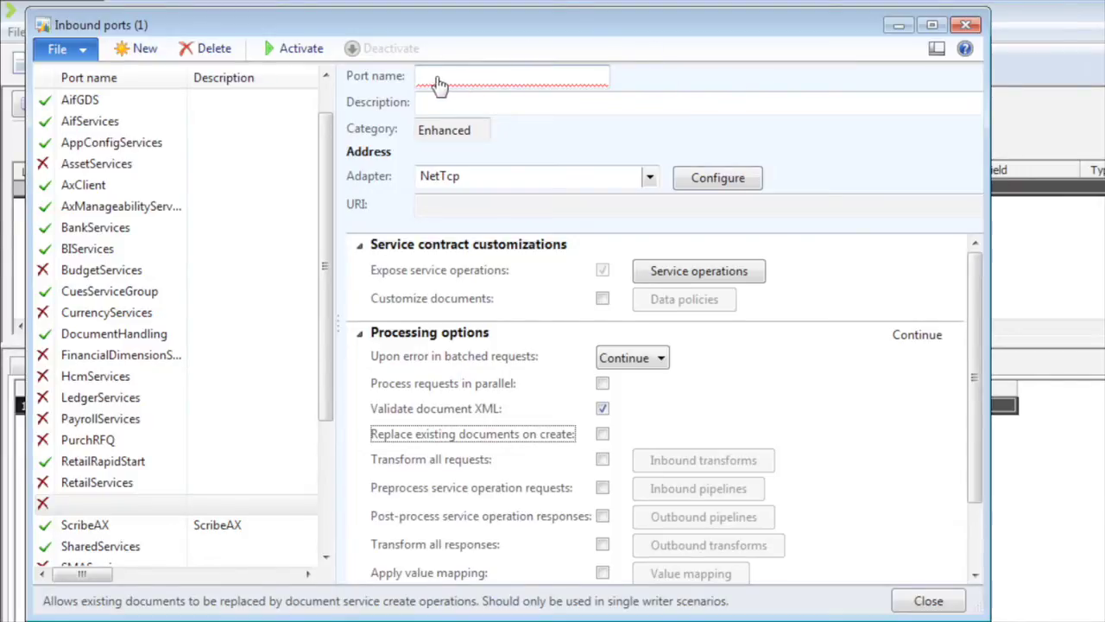
{"action": "left_click", "coordinate": [437, 82]}
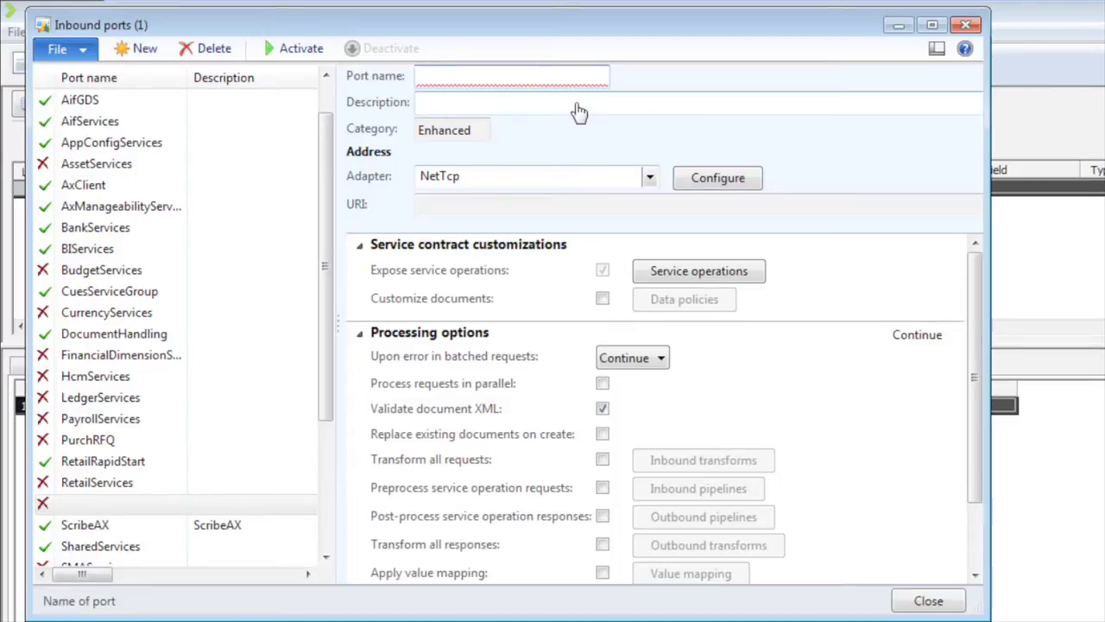
Name the new inbound port PortA with the description 'Port A'
{"action": "type", "text": "PortA"}
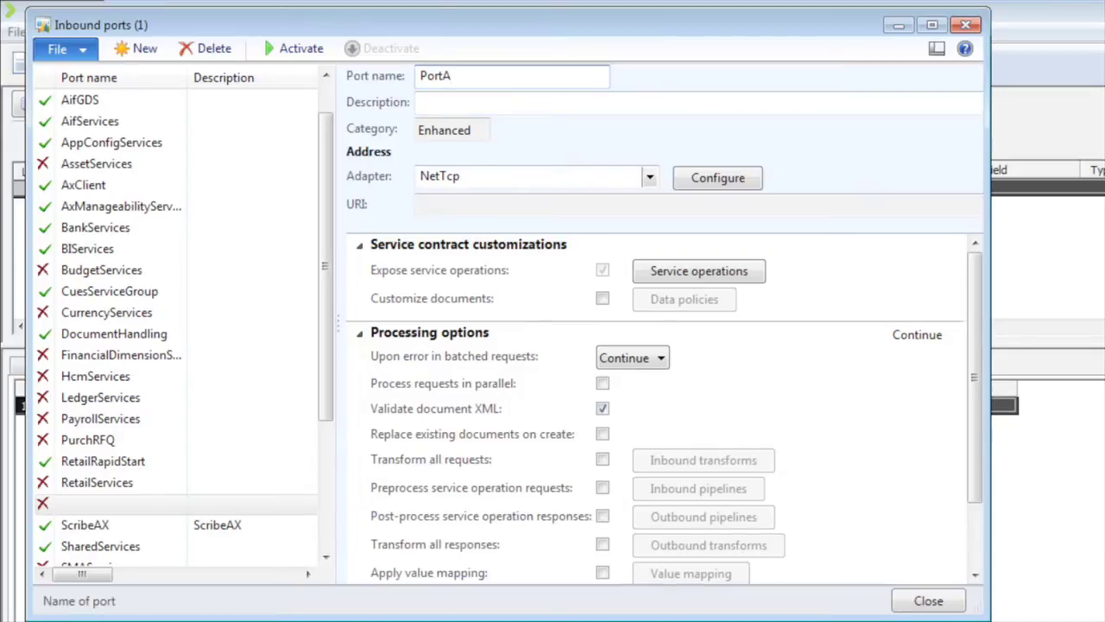
{"action": "left_click", "coordinate": [443, 105]}
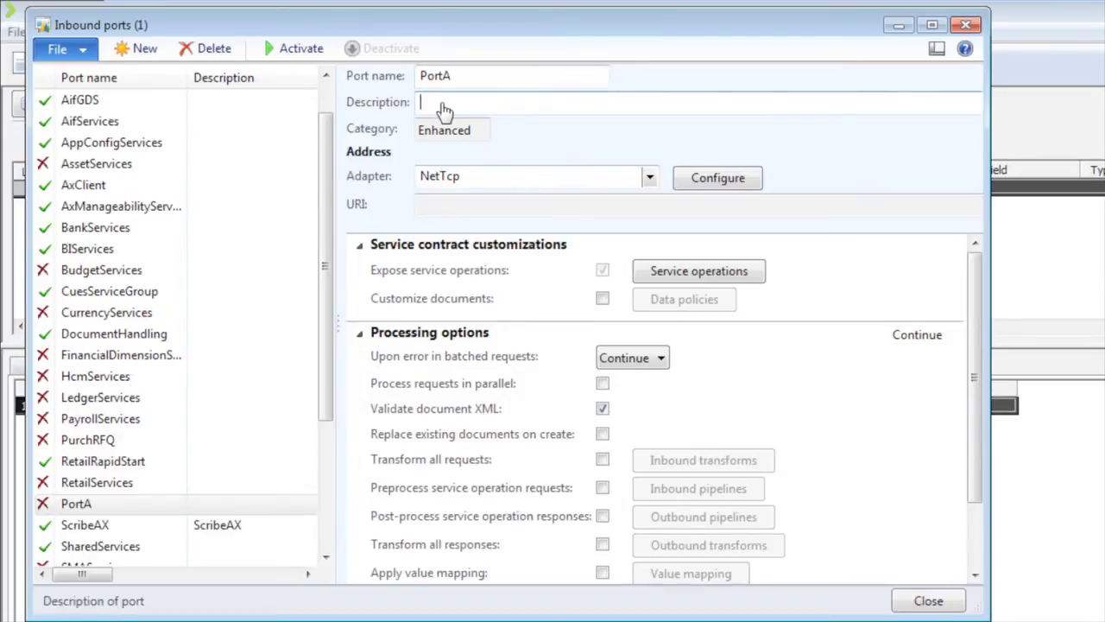
{"action": "left_click", "coordinate": [651, 178]}
Set PortA's adapter to HTTP with the URI ending /MicrosoftDynamicsAXAif60/PortA/xppservice.svc
{"action": "left_click", "coordinate": [487, 256]}
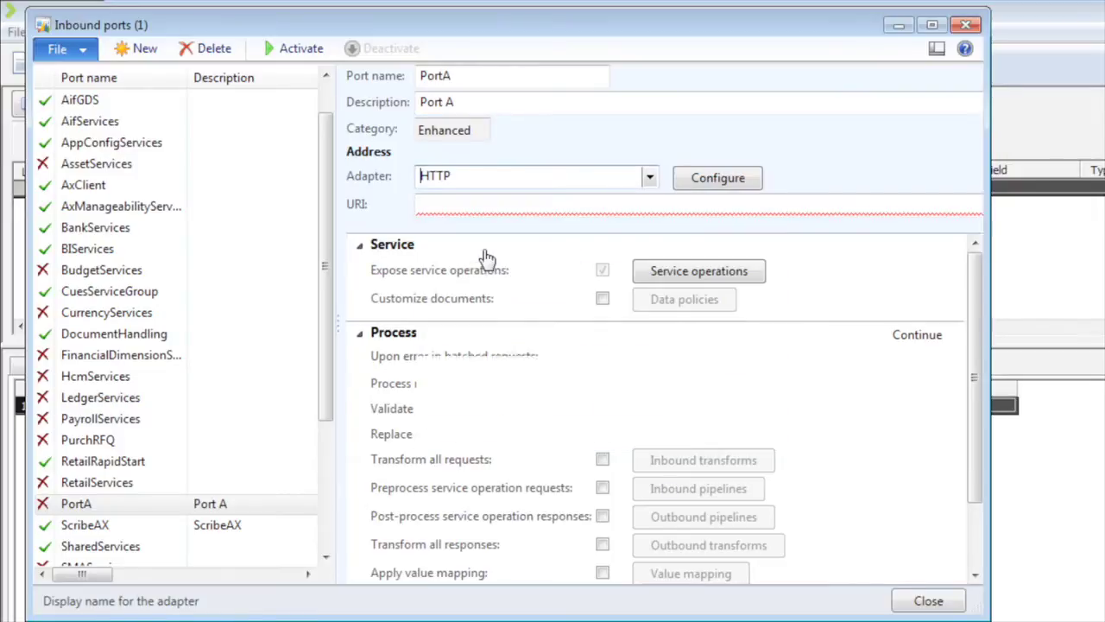
{"action": "left_click", "coordinate": [467, 211]}
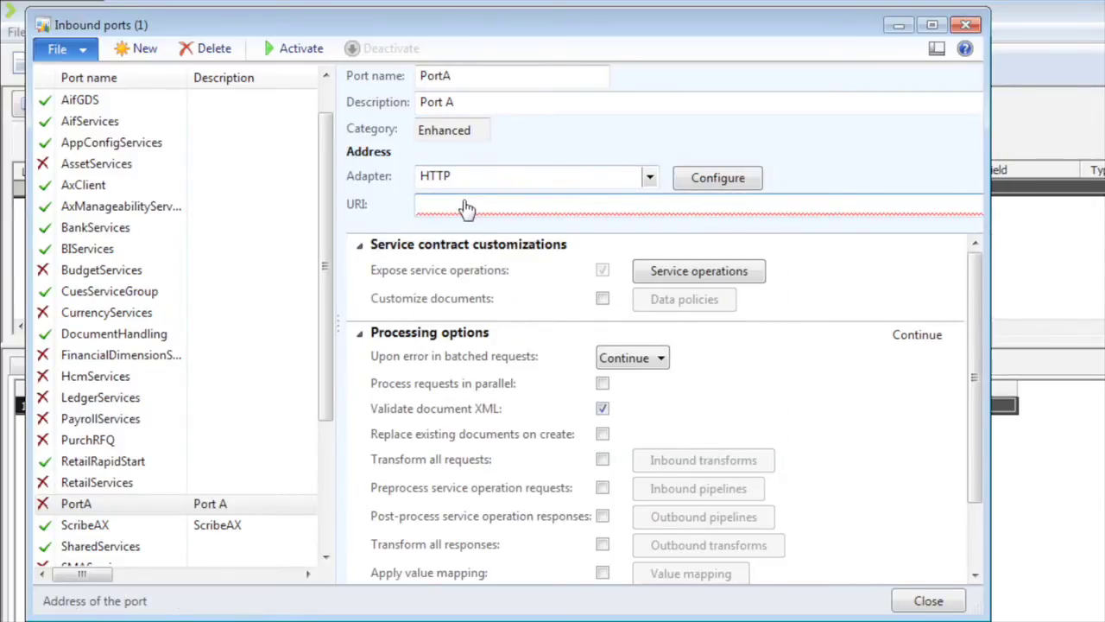
{"action": "type", "text": "http://GUVM-AX2012-R2:81/MicrosoftDynamicsAXAif60/ScribeAX/xppservice.svc"}
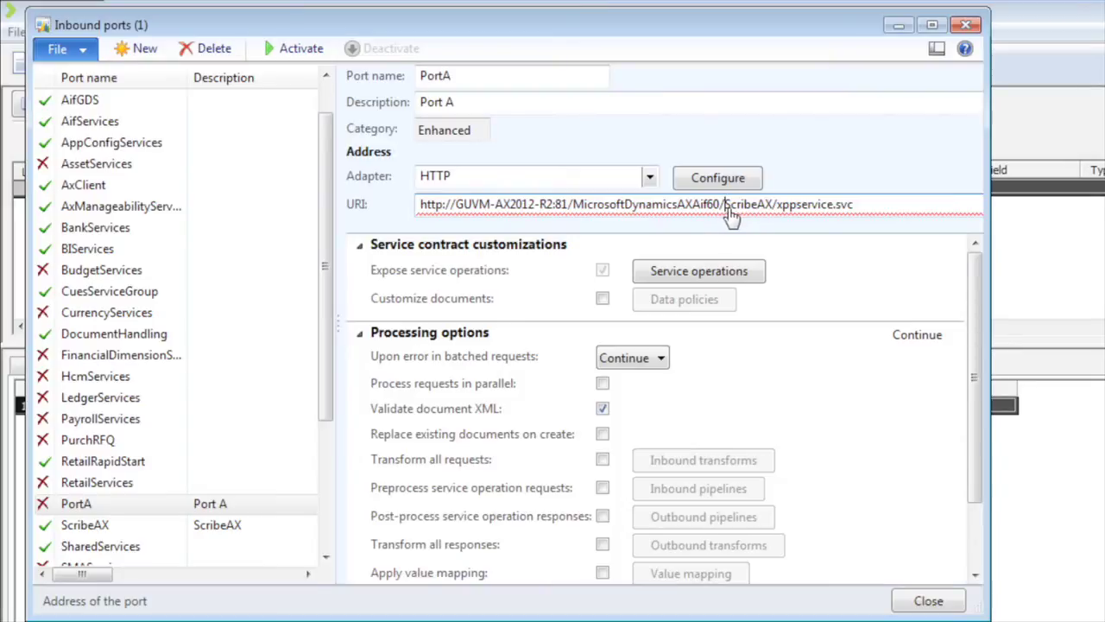
{"action": "left_click_drag", "start_coordinate": [726, 209], "coordinate": [776, 211]}
{"action": "type", "text": "Porft"}
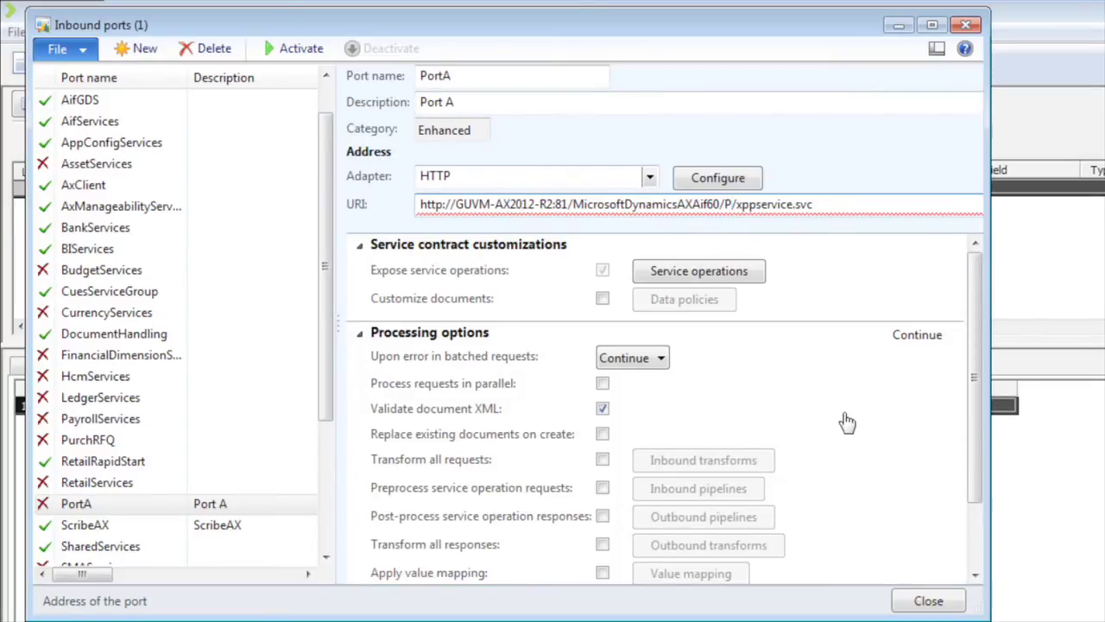
{"action": "key", "text": "BackSpace"}
{"action": "key", "text": "BackSpace"}
{"action": "type", "text": "tA"}
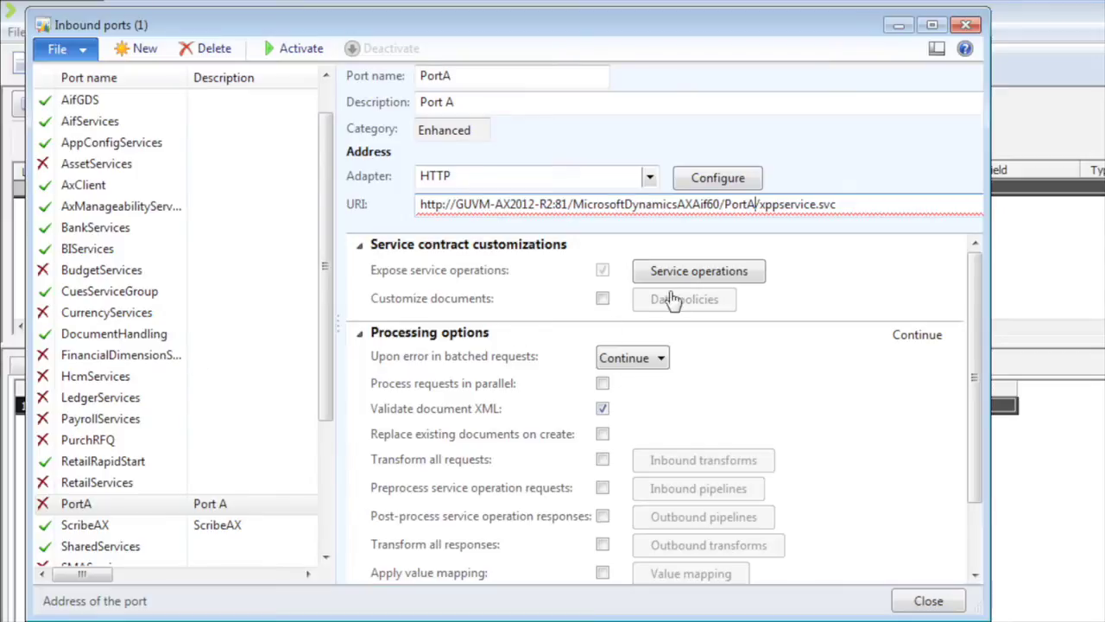
{"action": "left_click", "coordinate": [688, 274]}
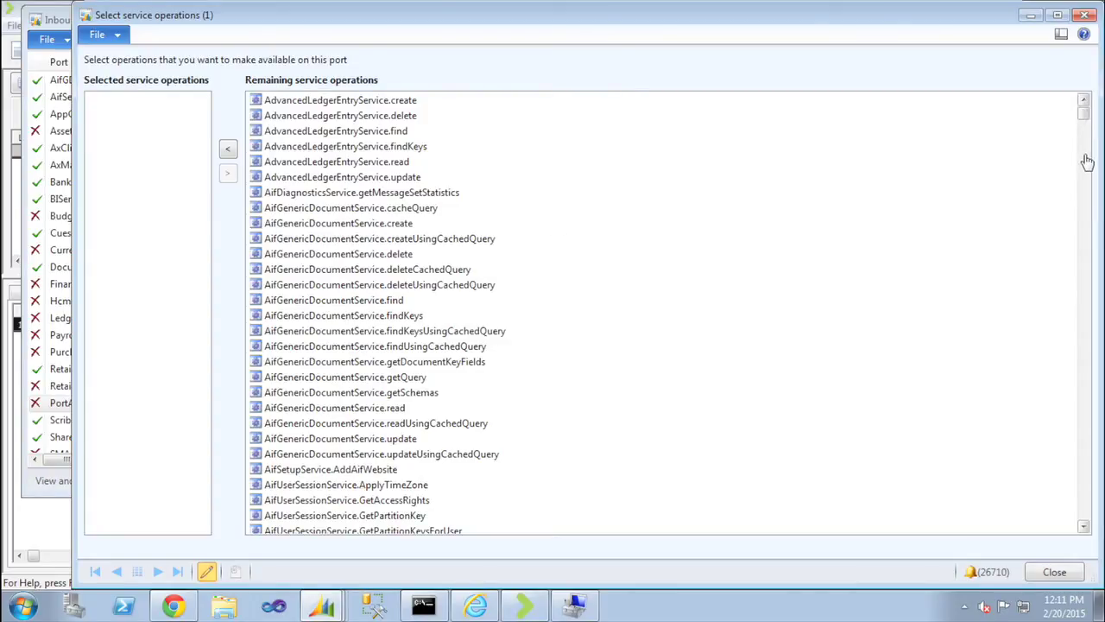
Add CustCustomerService.find and DirContactPersonsService.create to PortA's selected service operations
{"action": "scroll", "coordinate": [1086, 167], "scroll_direction": "down", "scroll_amount": 20}
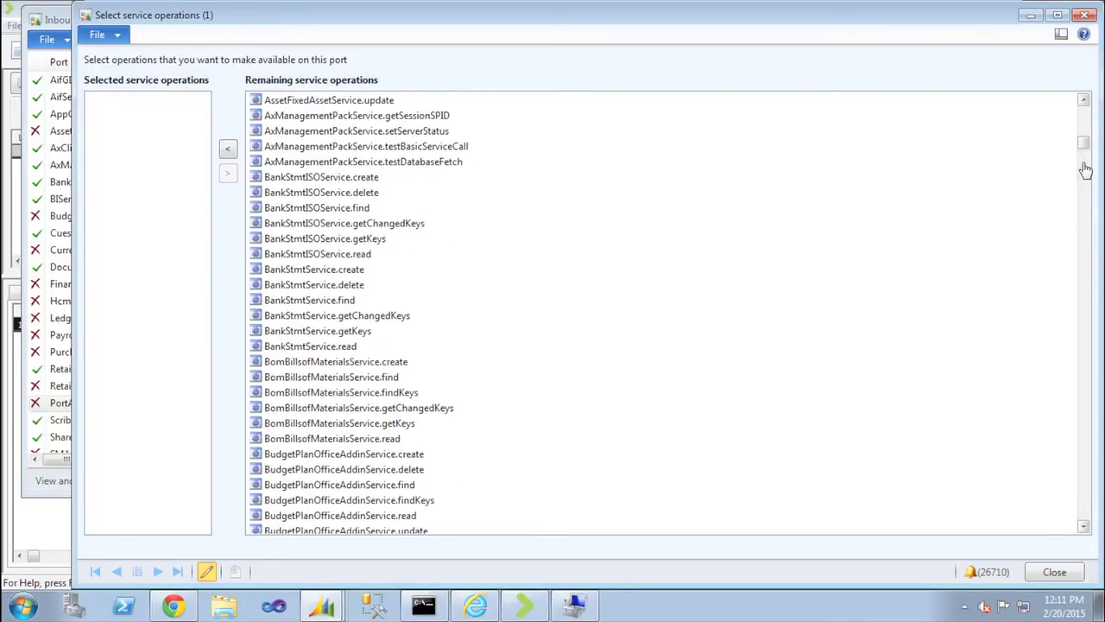
{"action": "scroll", "coordinate": [1086, 168], "scroll_direction": "down", "scroll_amount": 20}
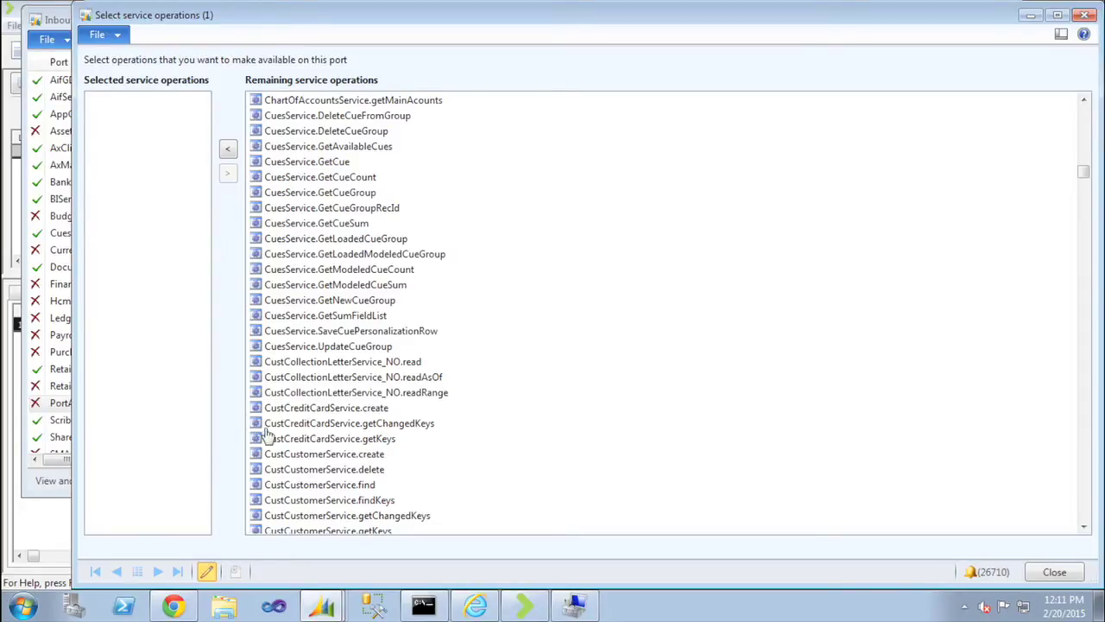
{"action": "left_click", "coordinate": [315, 486]}
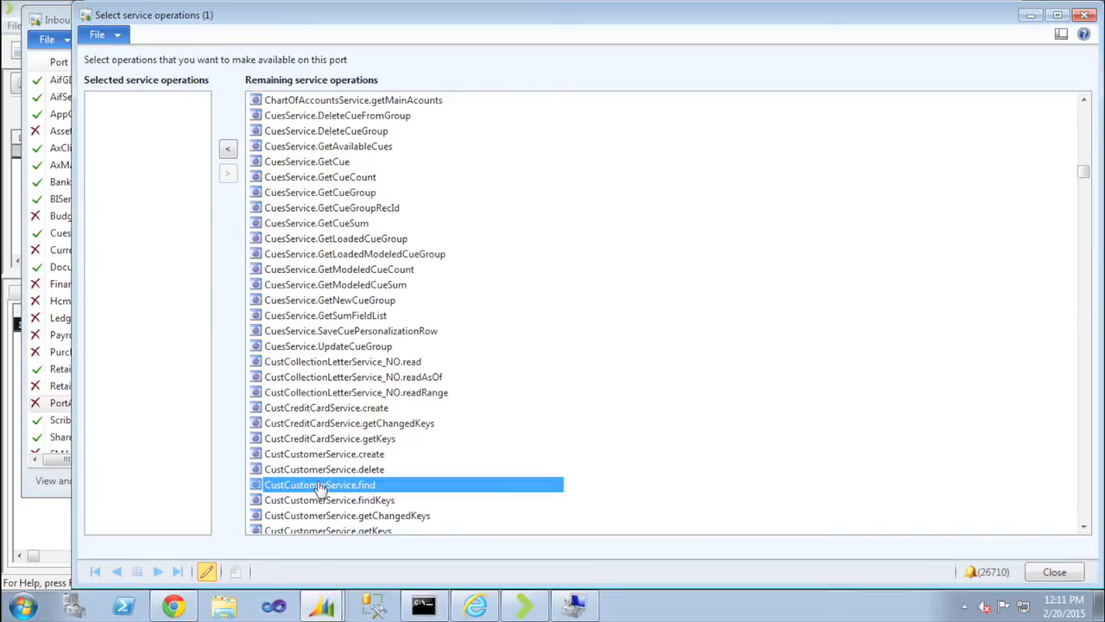
{"action": "left_click", "coordinate": [227, 148]}
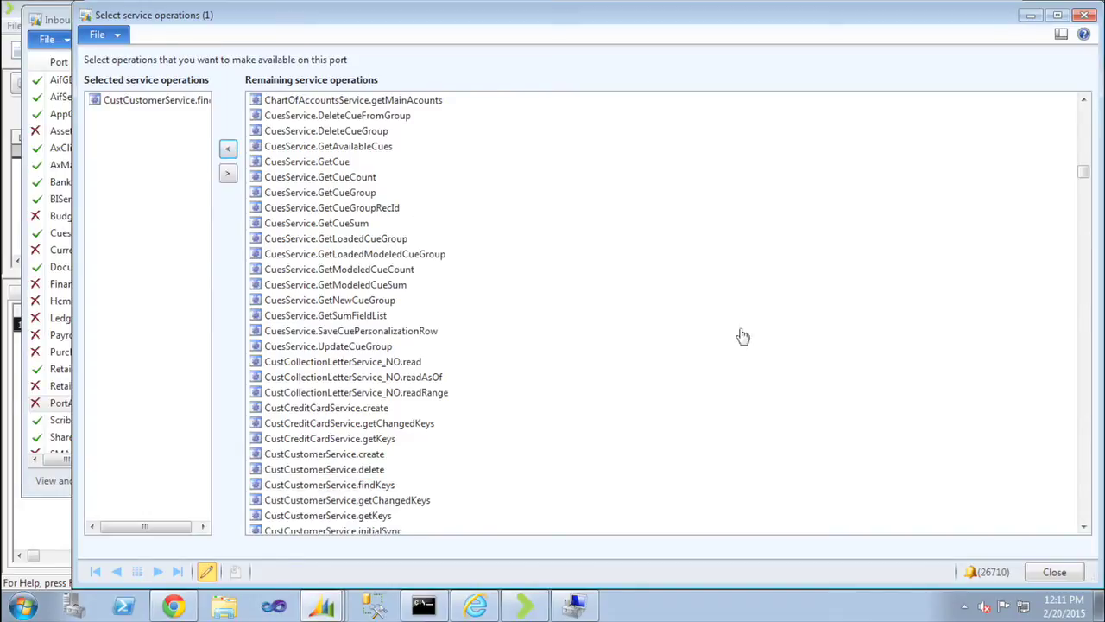
{"action": "scroll", "coordinate": [1082, 283], "scroll_direction": "down", "scroll_amount": 4}
{"action": "scroll", "coordinate": [1082, 283], "scroll_direction": "down", "scroll_amount": 5}
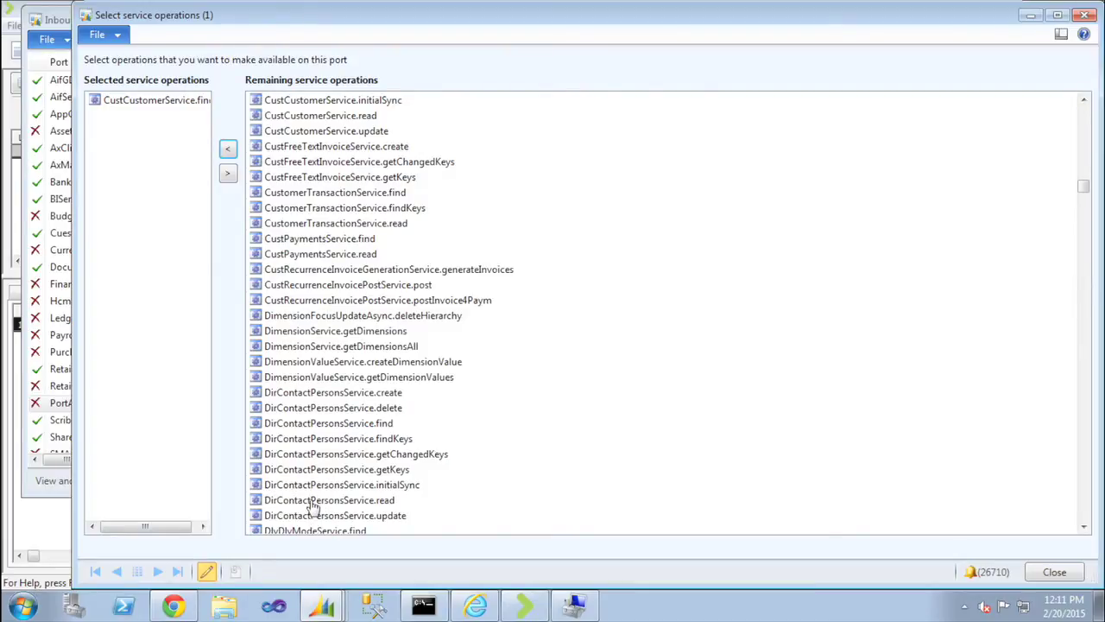
{"action": "left_click", "coordinate": [350, 396]}
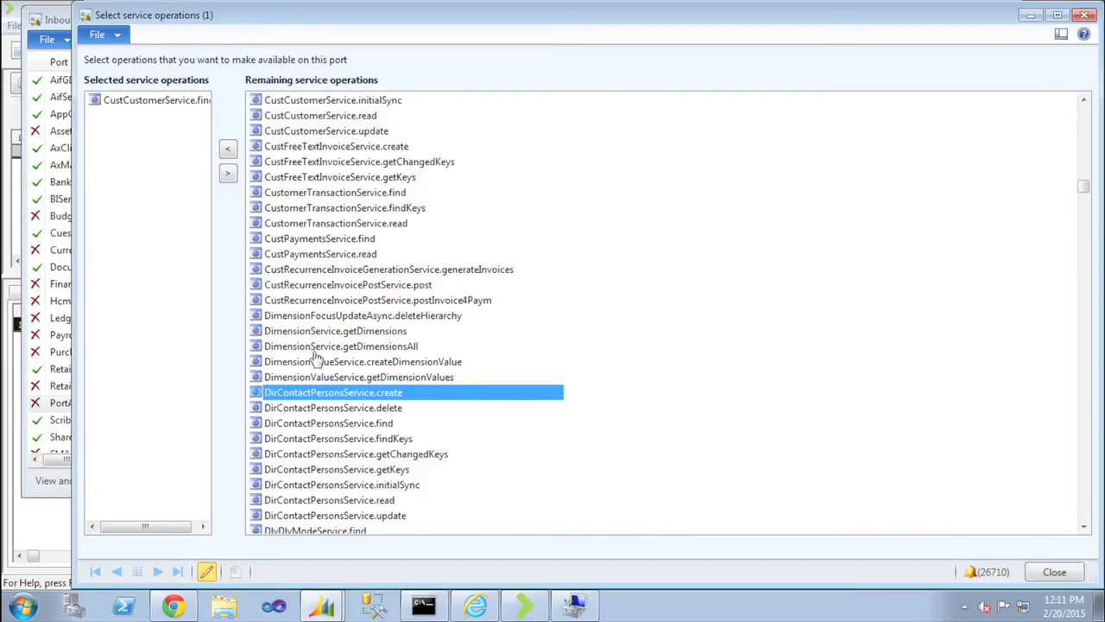
{"action": "left_click", "coordinate": [230, 150]}
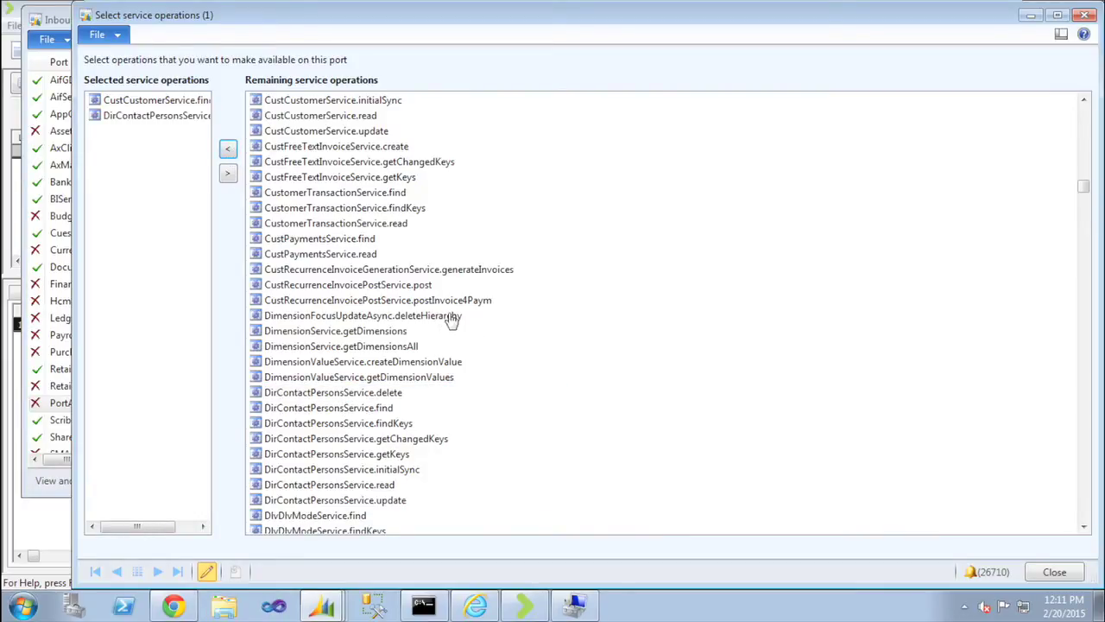
{"action": "left_click", "coordinate": [1060, 571]}
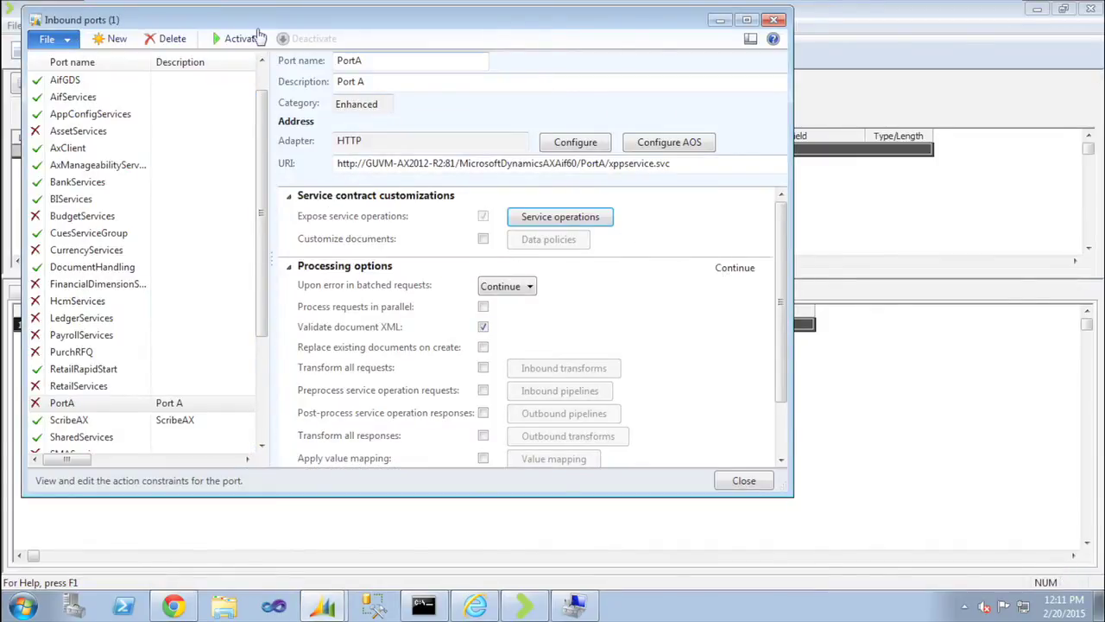
Activate PortA so its WCF service is deployed and a WSDL URI is published
{"action": "left_click", "coordinate": [231, 42]}
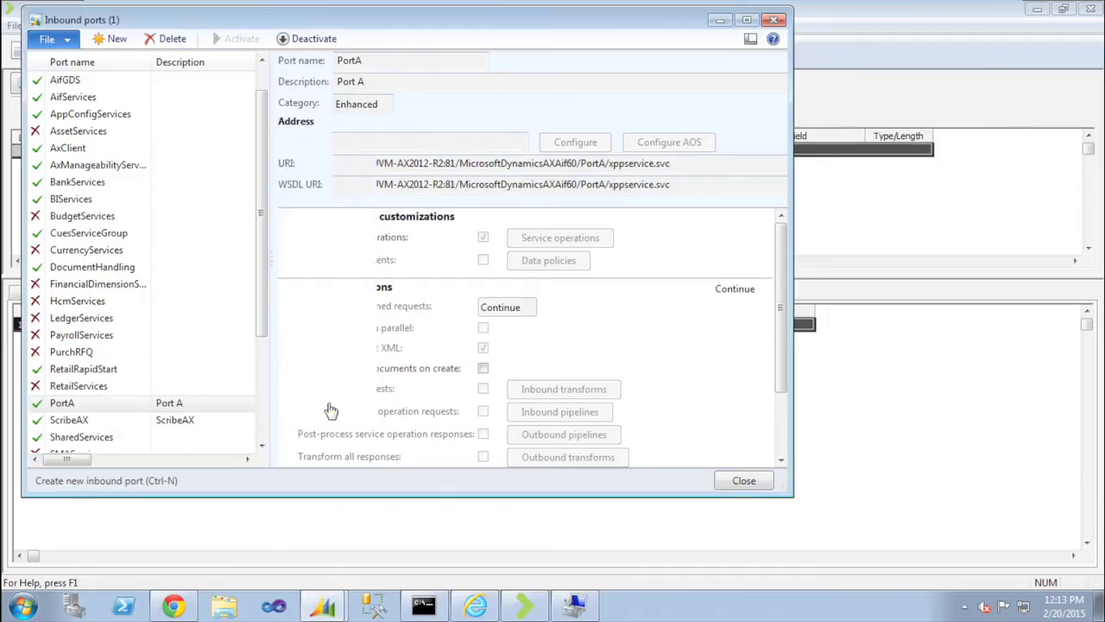
In Connection Manager, add a Web Services adapter connection and open a blank Edit Web Service form
{"action": "left_click", "coordinate": [521, 608]}
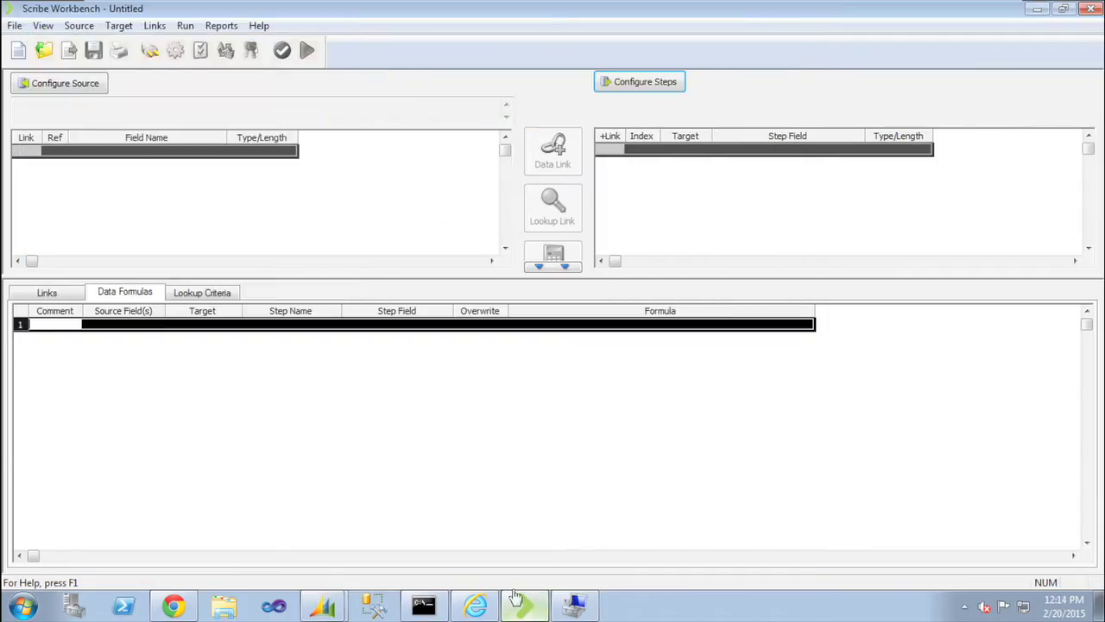
{"action": "left_click", "coordinate": [149, 49]}
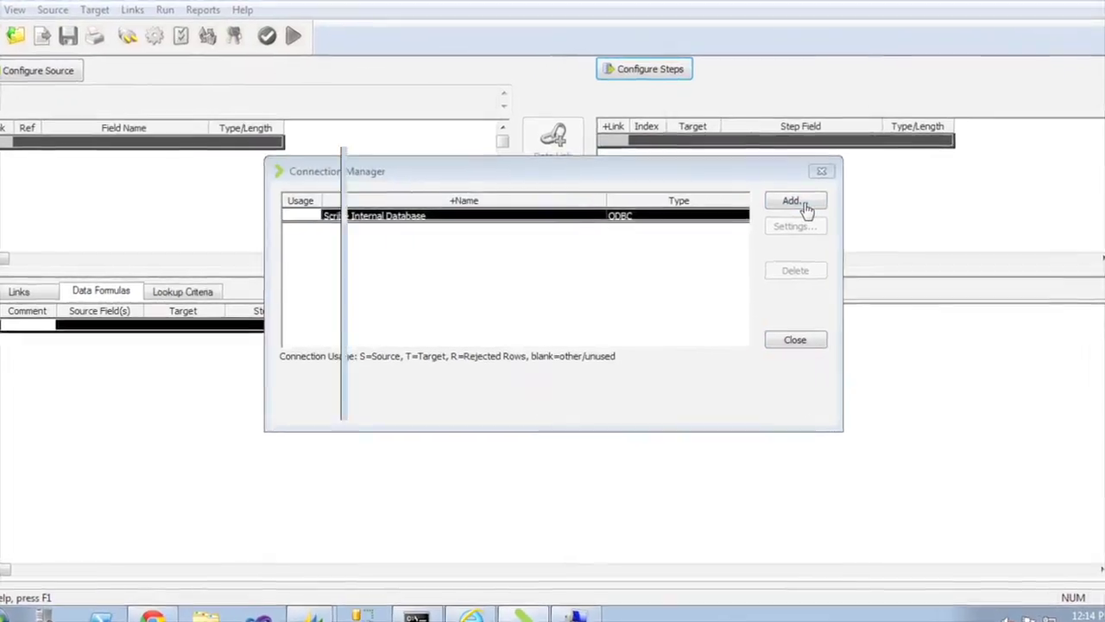
{"action": "left_click", "coordinate": [786, 209]}
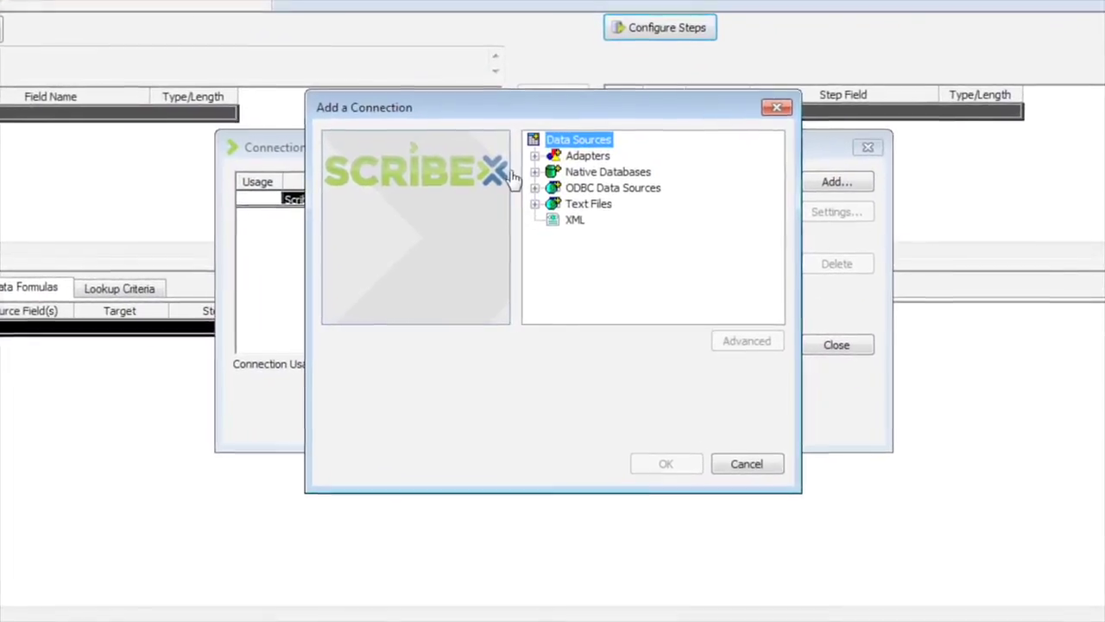
{"action": "left_click", "coordinate": [535, 154]}
{"action": "left_click", "coordinate": [574, 221]}
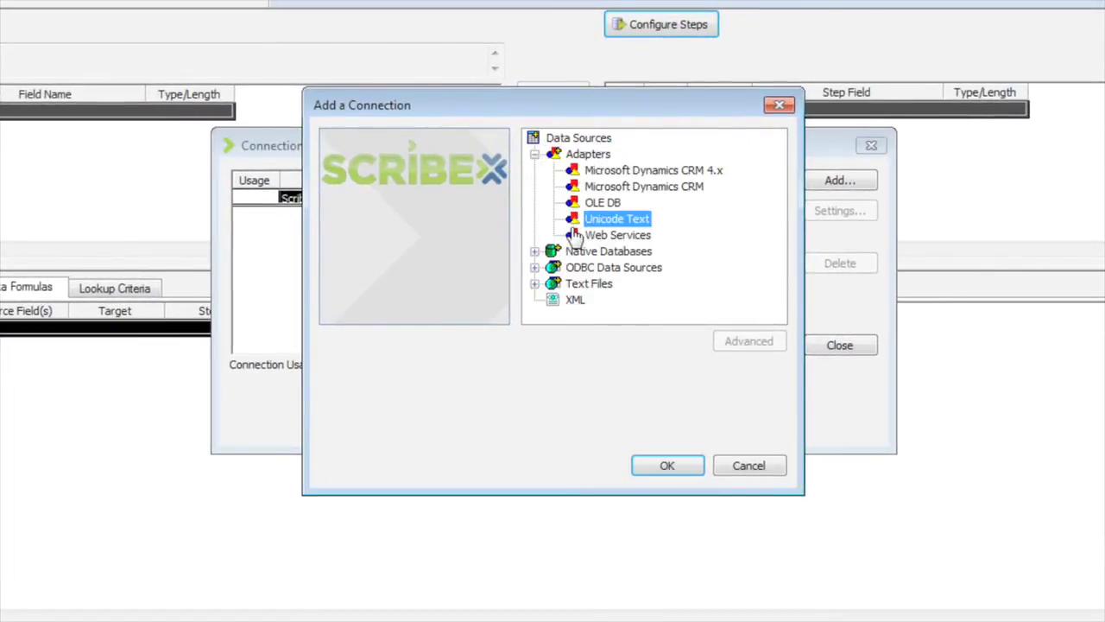
{"action": "left_click", "coordinate": [575, 236]}
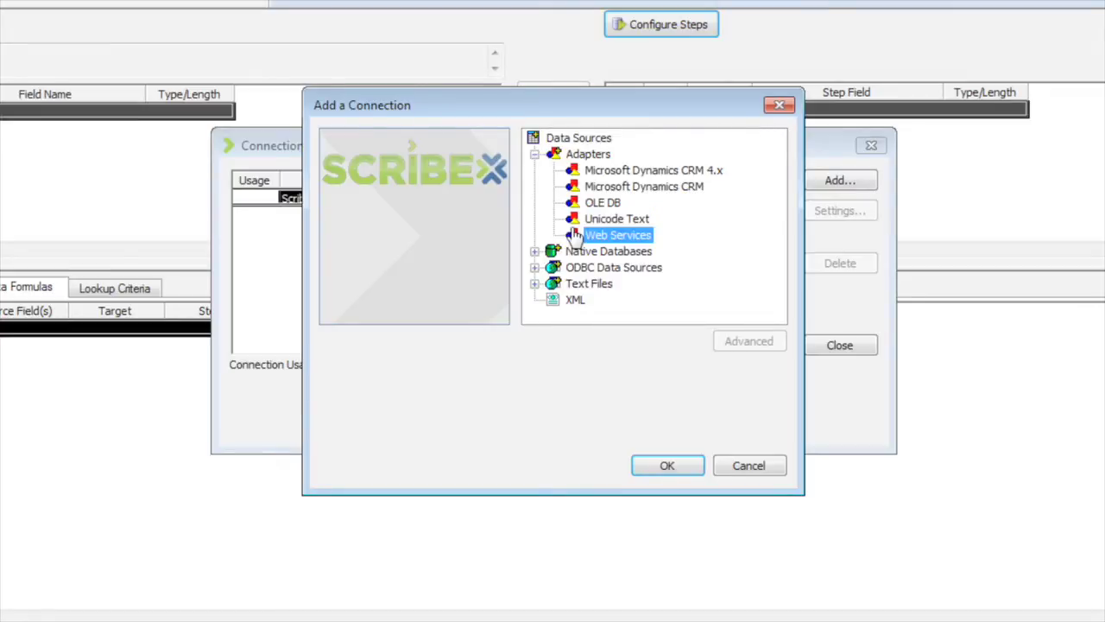
{"action": "left_click", "coordinate": [639, 464]}
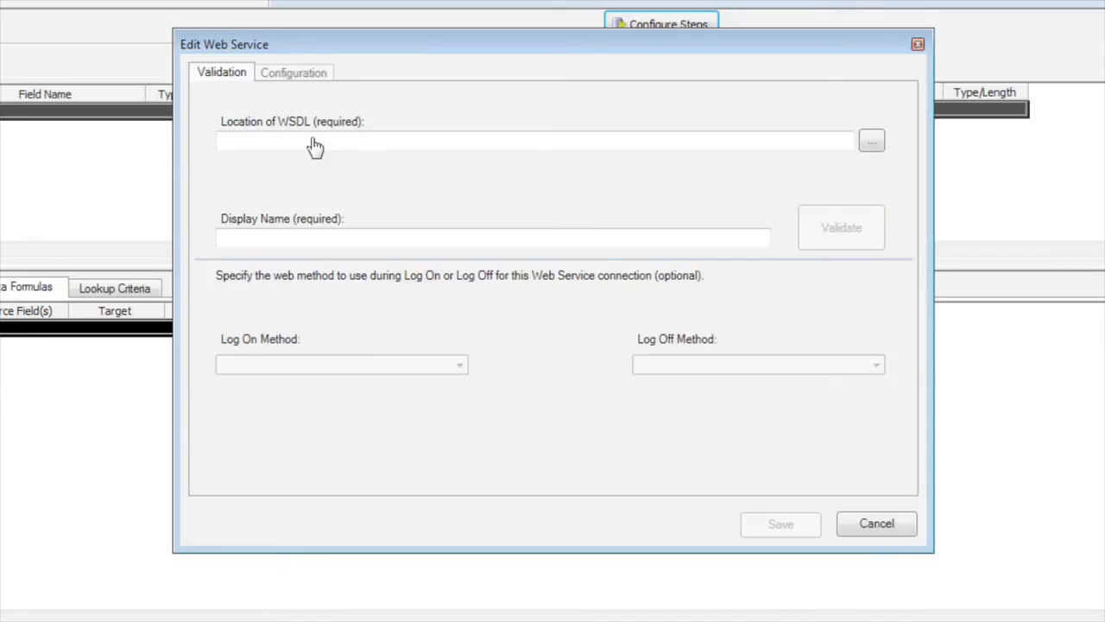
{"action": "left_click", "coordinate": [310, 142]}
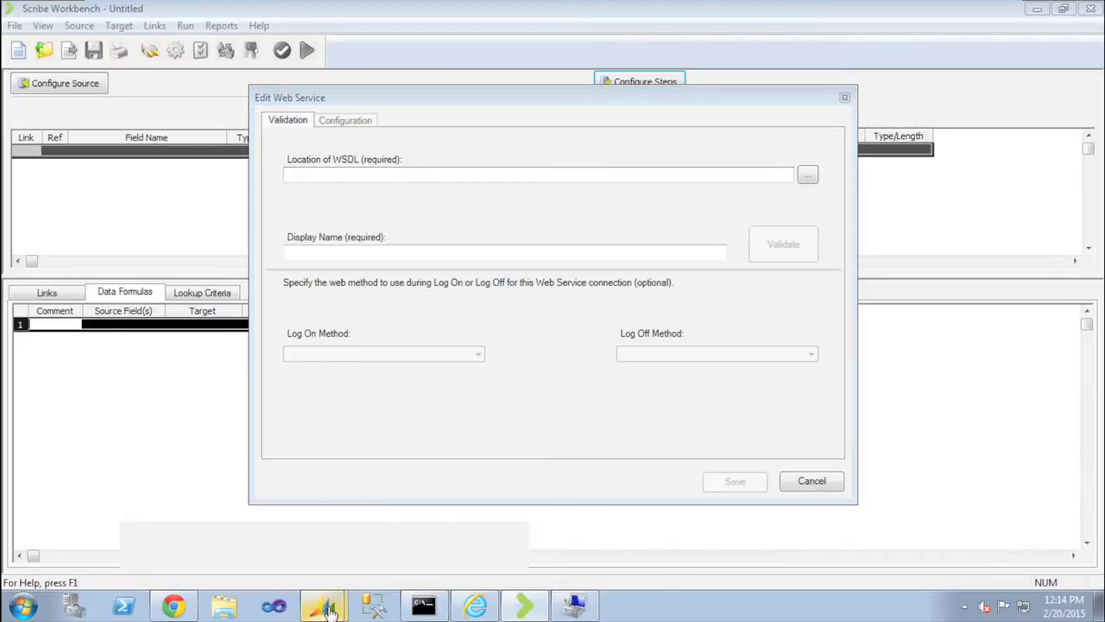
{"action": "mouse_move", "coordinate": [328, 609]}
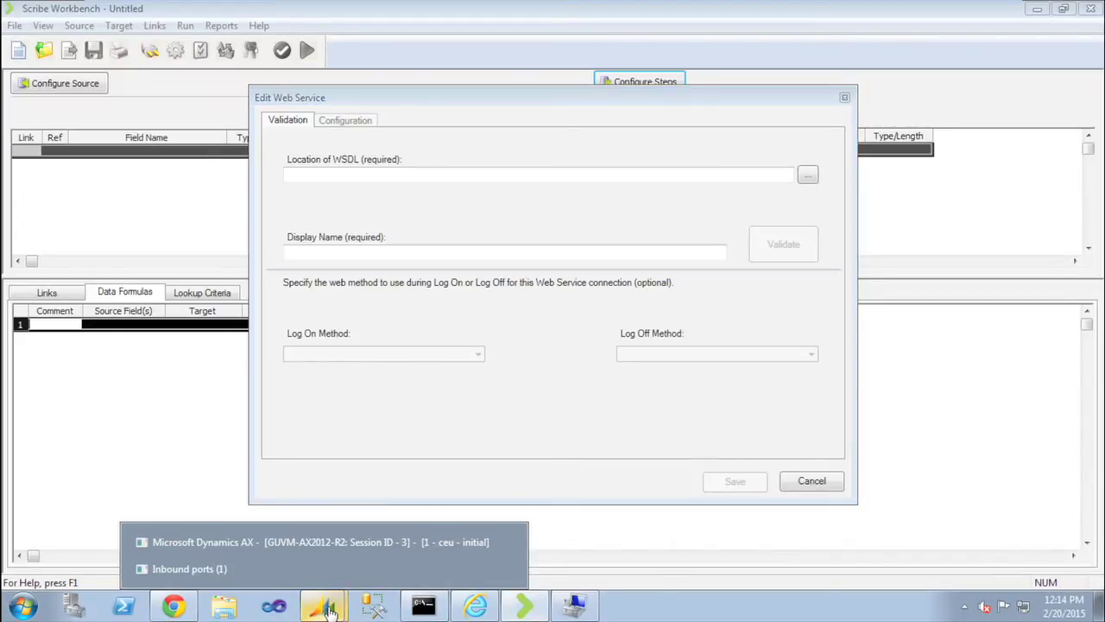
Select and copy PortA's entire service URI from the Inbound ports form
{"action": "left_click", "coordinate": [210, 571]}
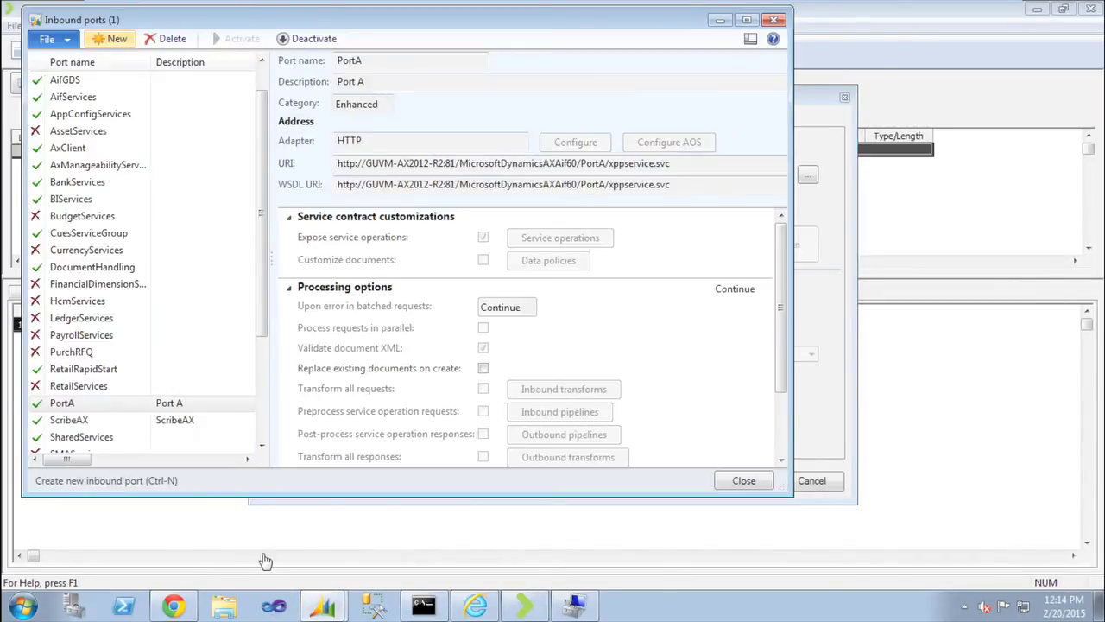
{"action": "left_click", "coordinate": [680, 165]}
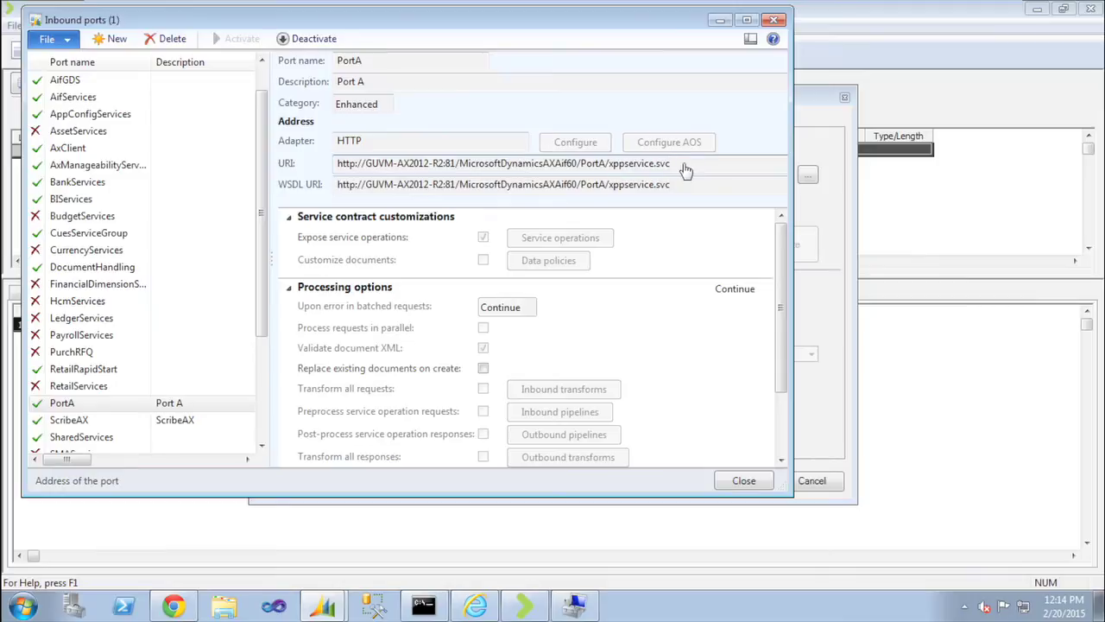
{"action": "key", "text": "shift+Left"}
{"action": "key", "text": "shift+Left"}
{"action": "key", "text": "shift+Left"}
{"action": "key", "text": "shift+Left"}
{"action": "key", "text": "shift+Left"}
{"action": "left_click_drag", "start_coordinate": [684, 169], "coordinate": [314, 167]}
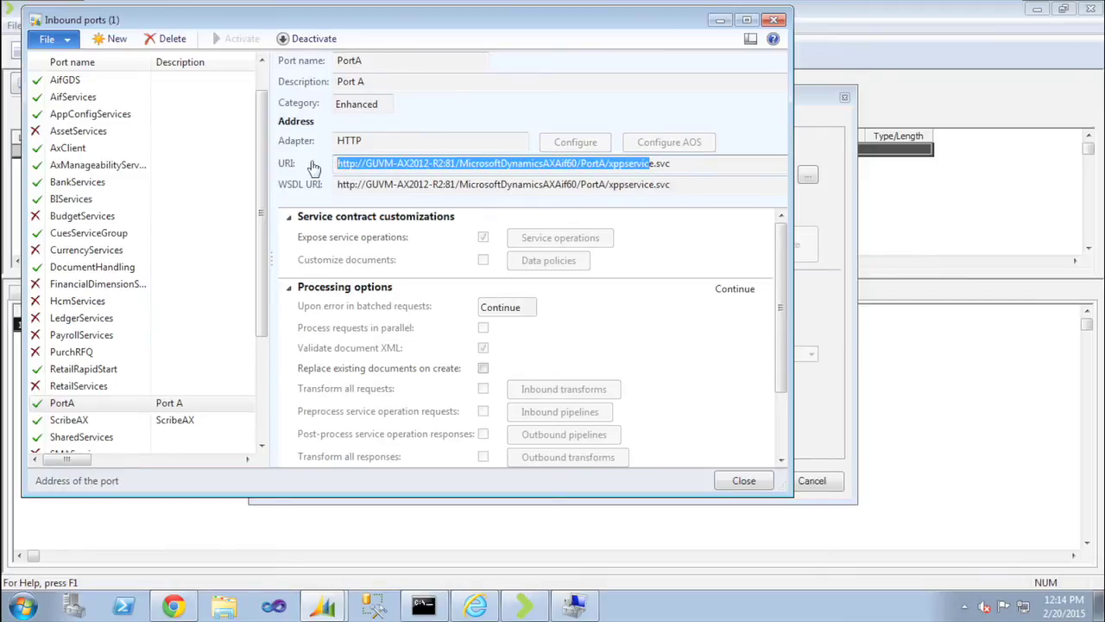
{"action": "left_click", "coordinate": [677, 169]}
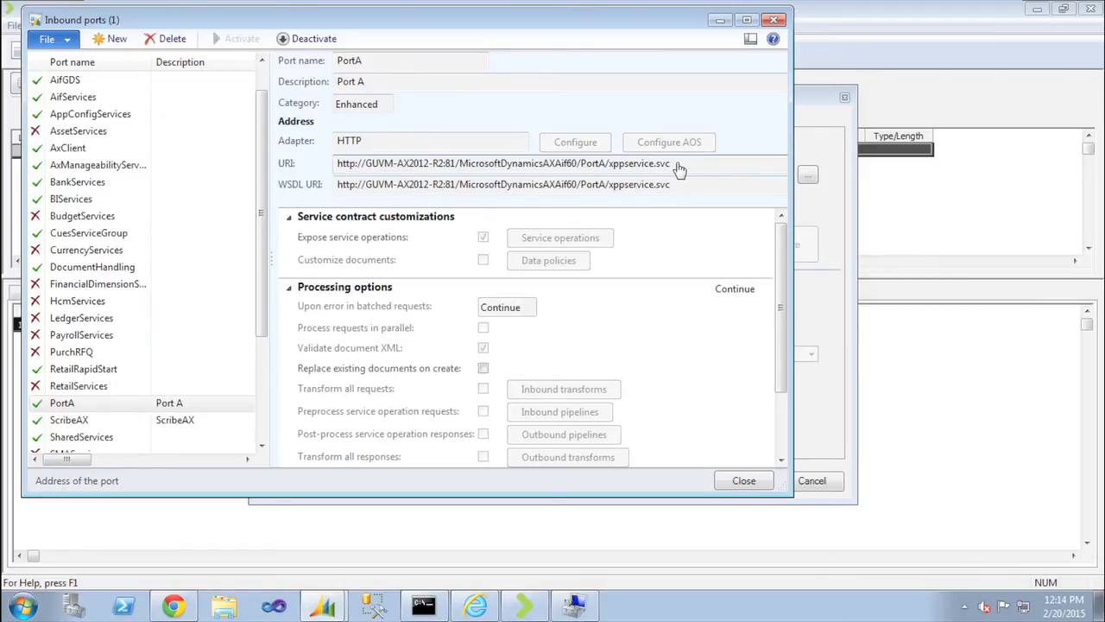
{"action": "left_click_drag", "start_coordinate": [677, 168], "coordinate": [330, 156]}
{"action": "key", "text": "ctrl+c"}
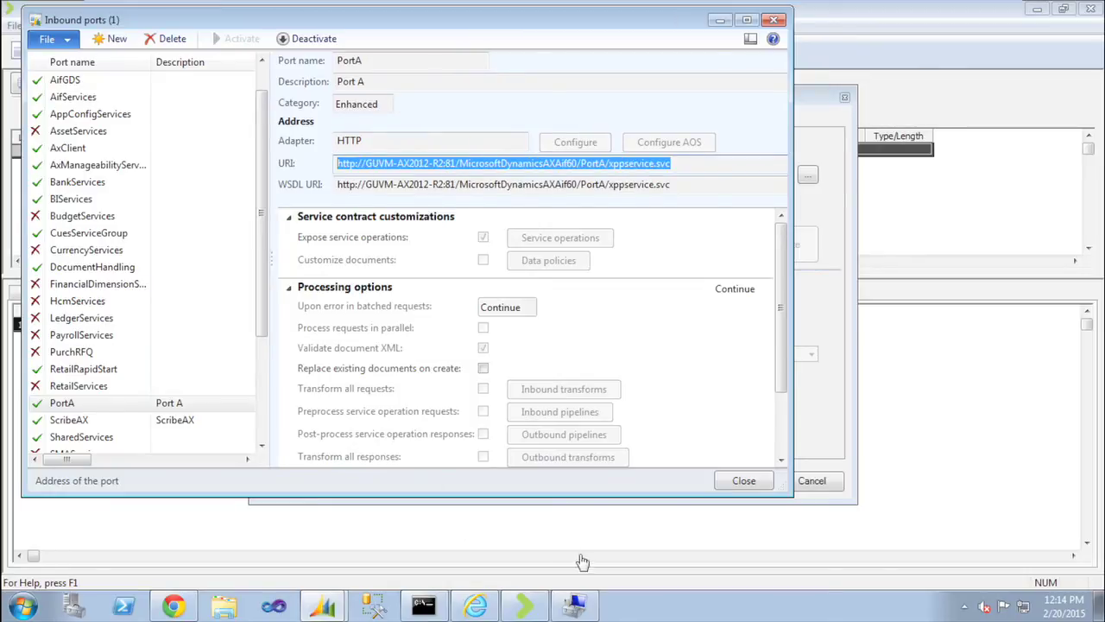
{"action": "left_click", "coordinate": [521, 608]}
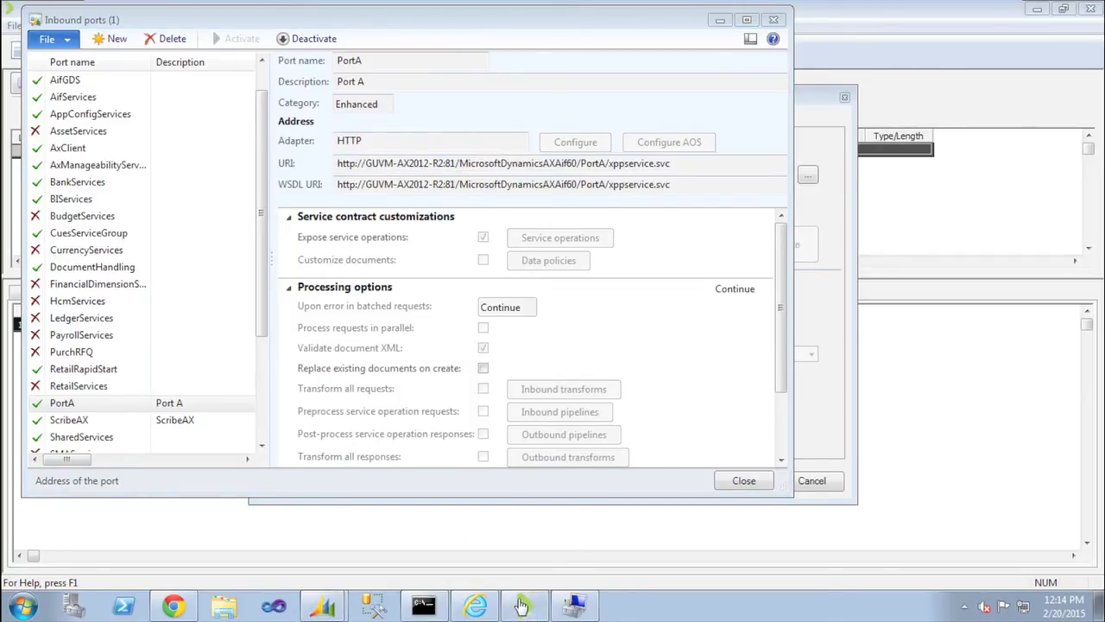
Enter PortA's URI plus ?WSDL as WSDL location, name it My New AX Port, and validate
{"action": "left_click", "coordinate": [521, 607]}
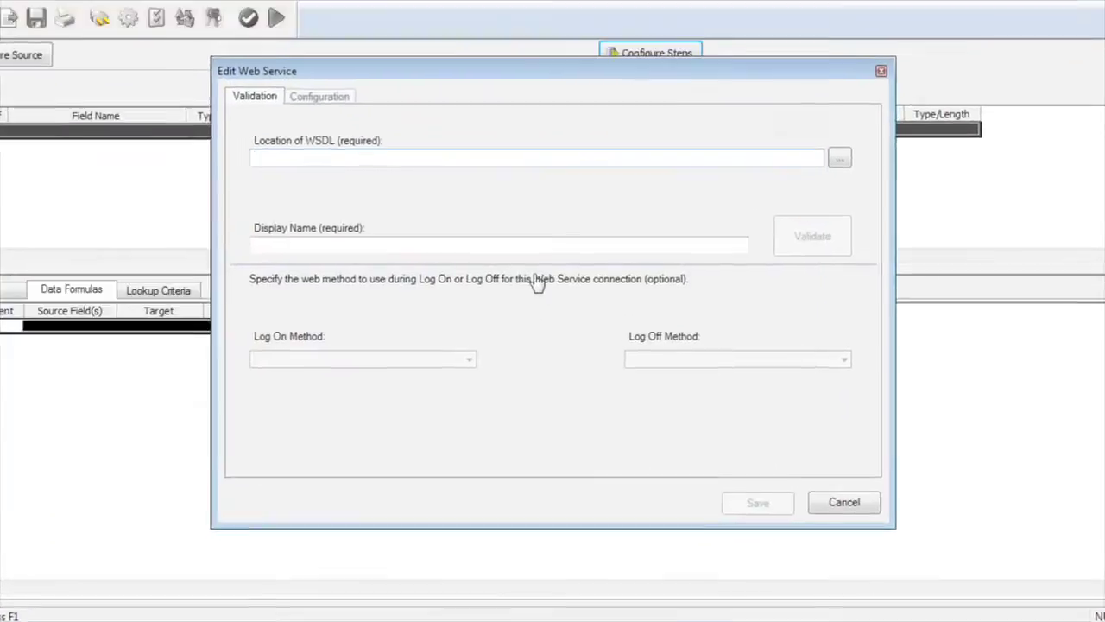
{"action": "left_click", "coordinate": [343, 159]}
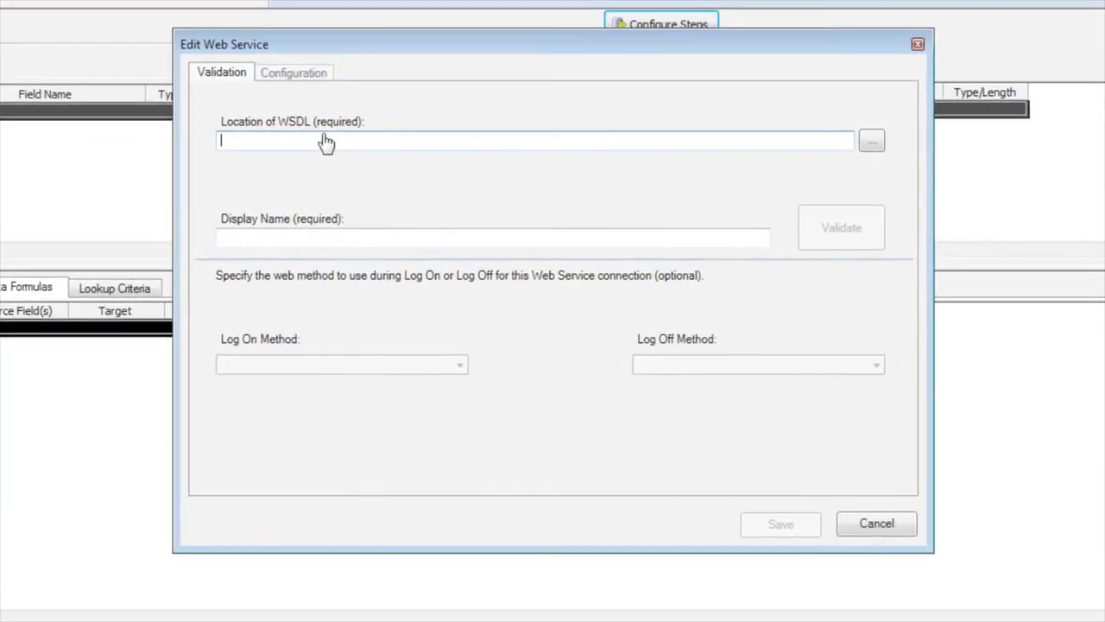
{"action": "key", "text": "ctrl+v"}
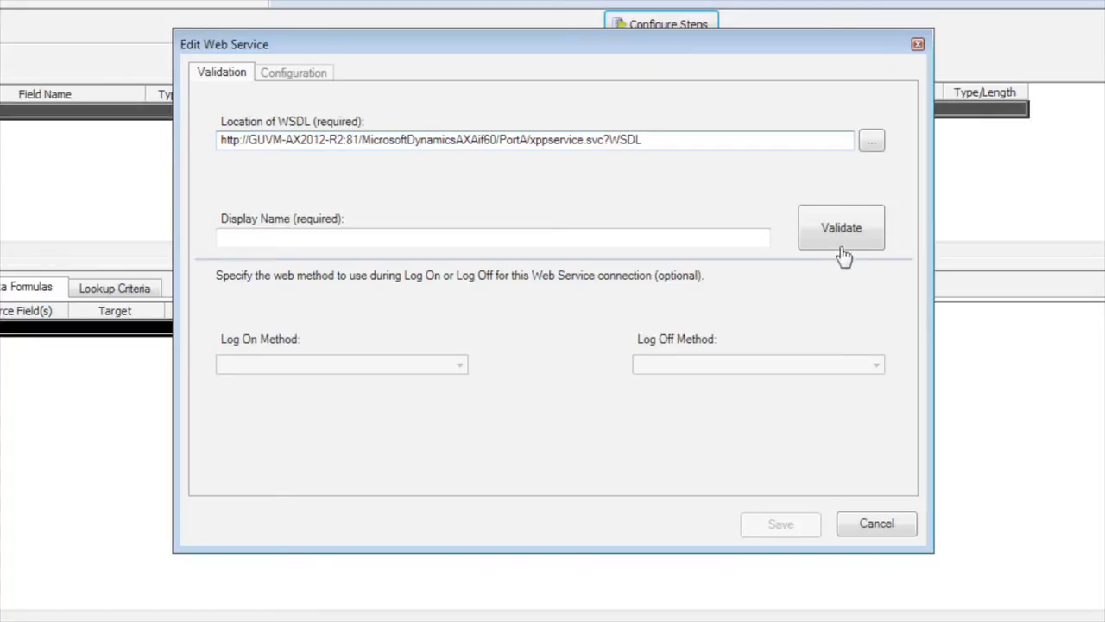
{"action": "left_click", "coordinate": [569, 237]}
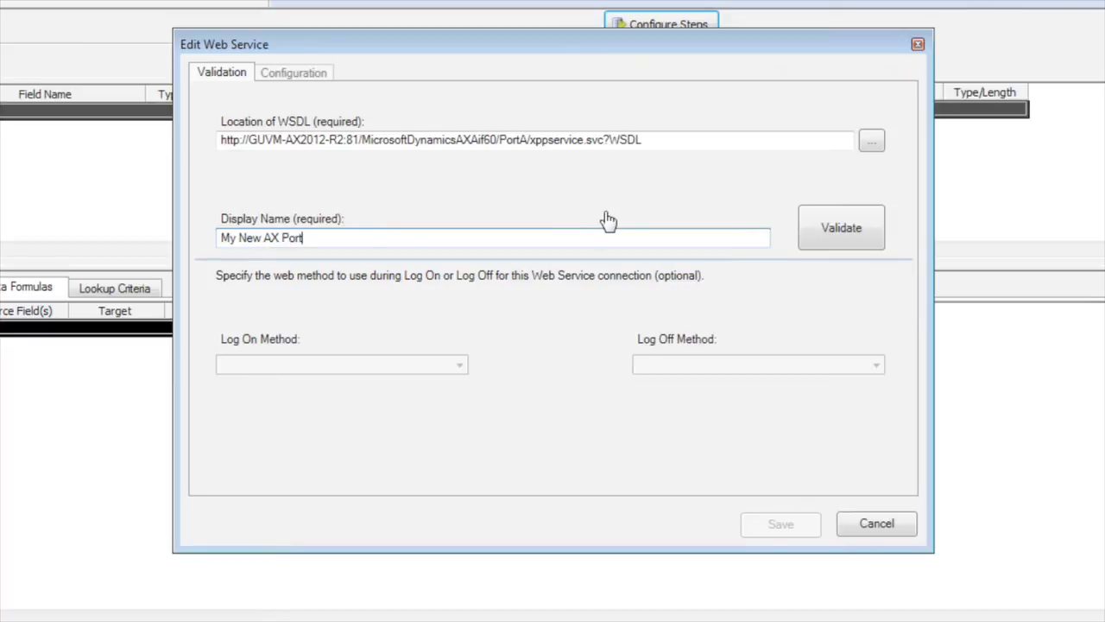
{"action": "left_click", "coordinate": [842, 226]}
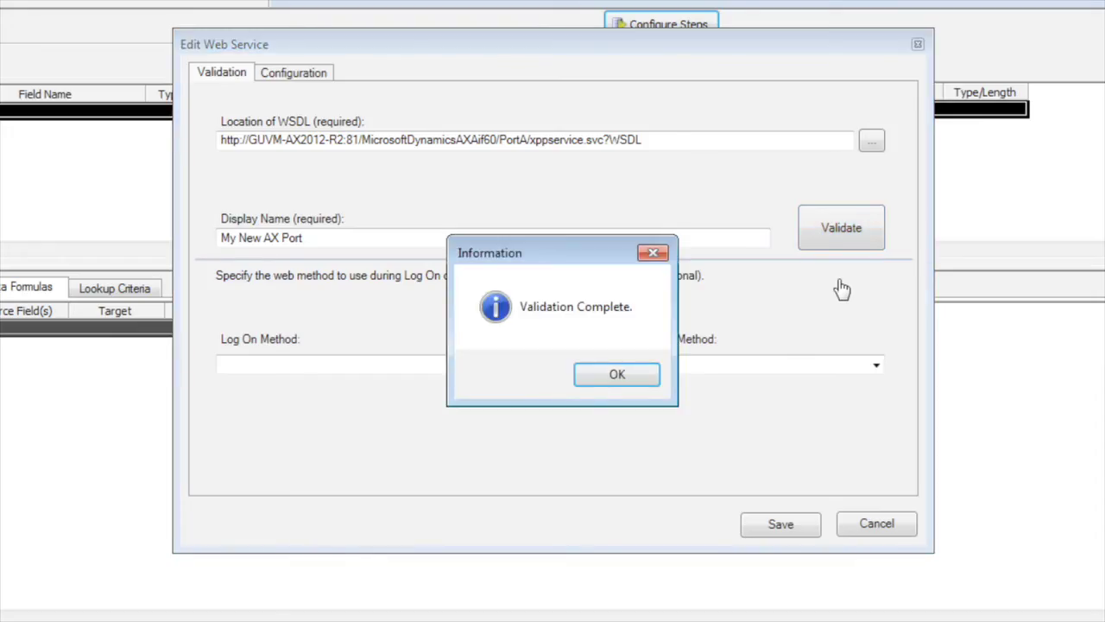
{"action": "left_click", "coordinate": [617, 374]}
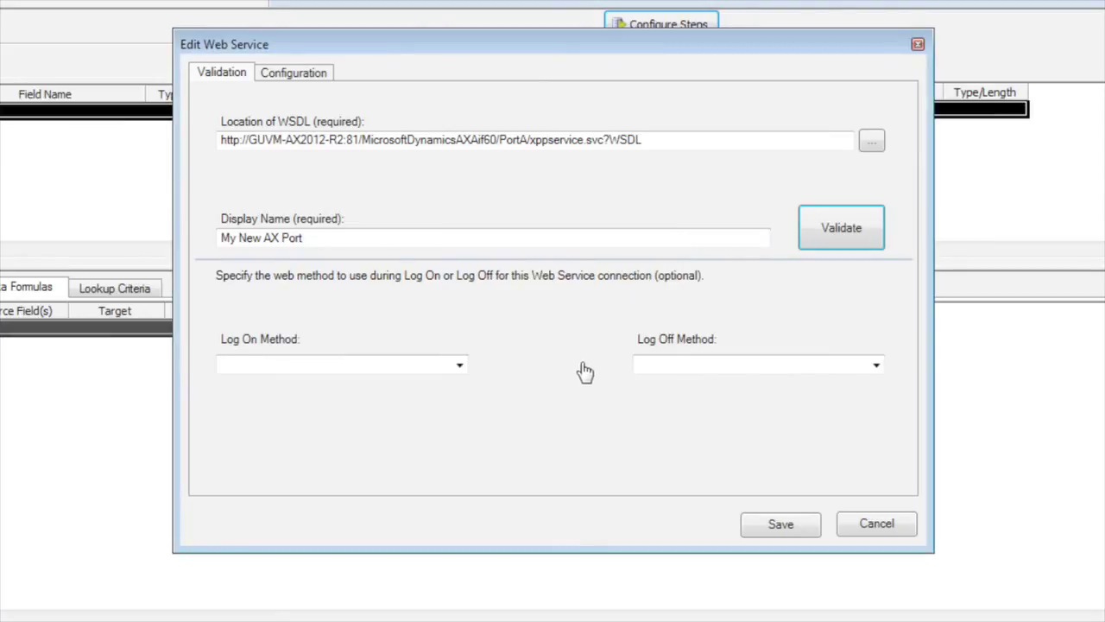
Save the My New AX Port web service and connect to it, reaching its log-in settings
{"action": "left_click", "coordinate": [791, 529]}
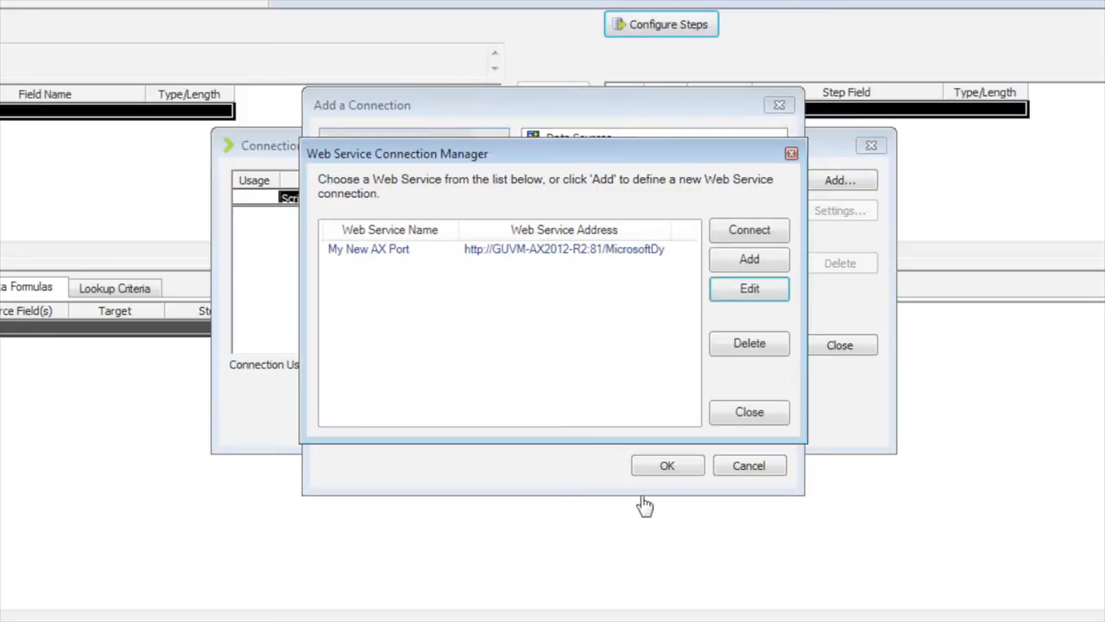
{"action": "left_click", "coordinate": [574, 251]}
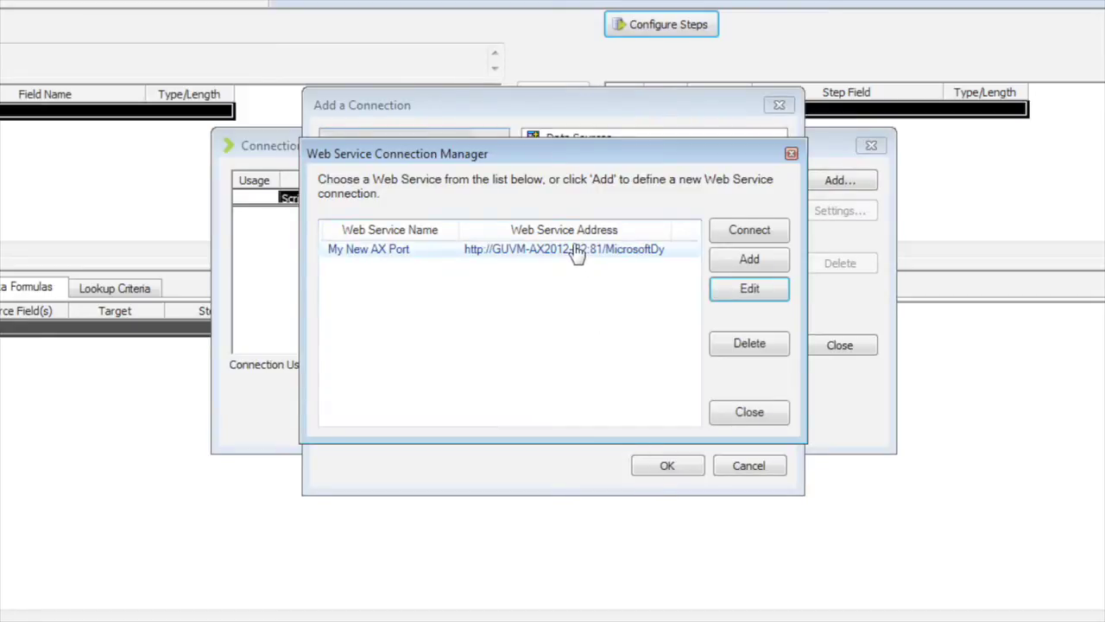
{"action": "left_click", "coordinate": [748, 235]}
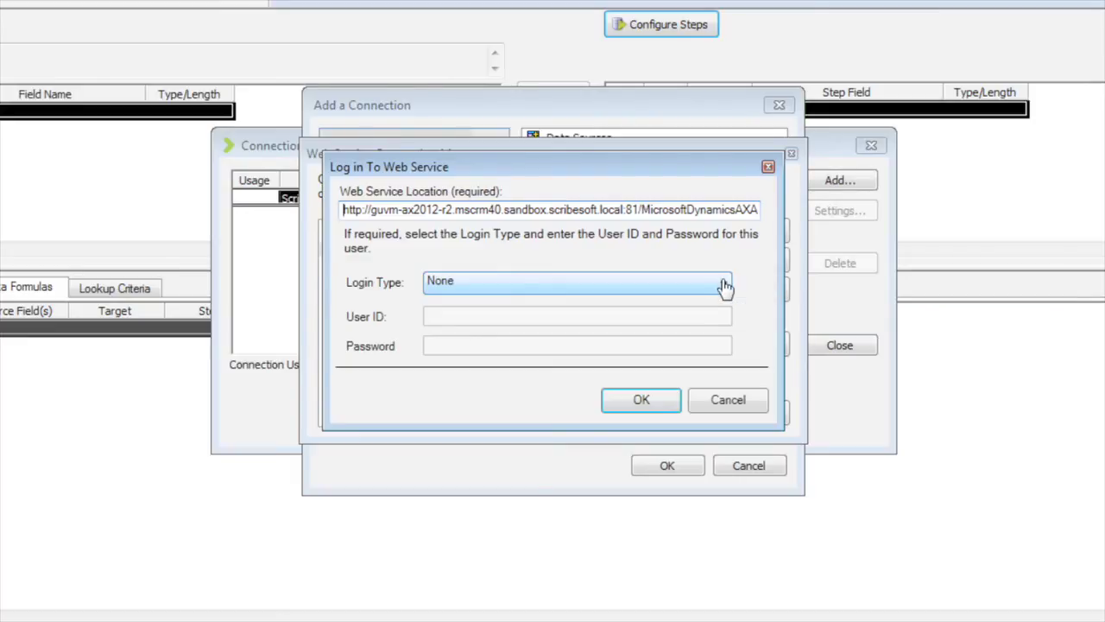
Add the web service connection with login type None, named Adapter for Web Services, and close Connection Manager
{"action": "left_click", "coordinate": [723, 286]}
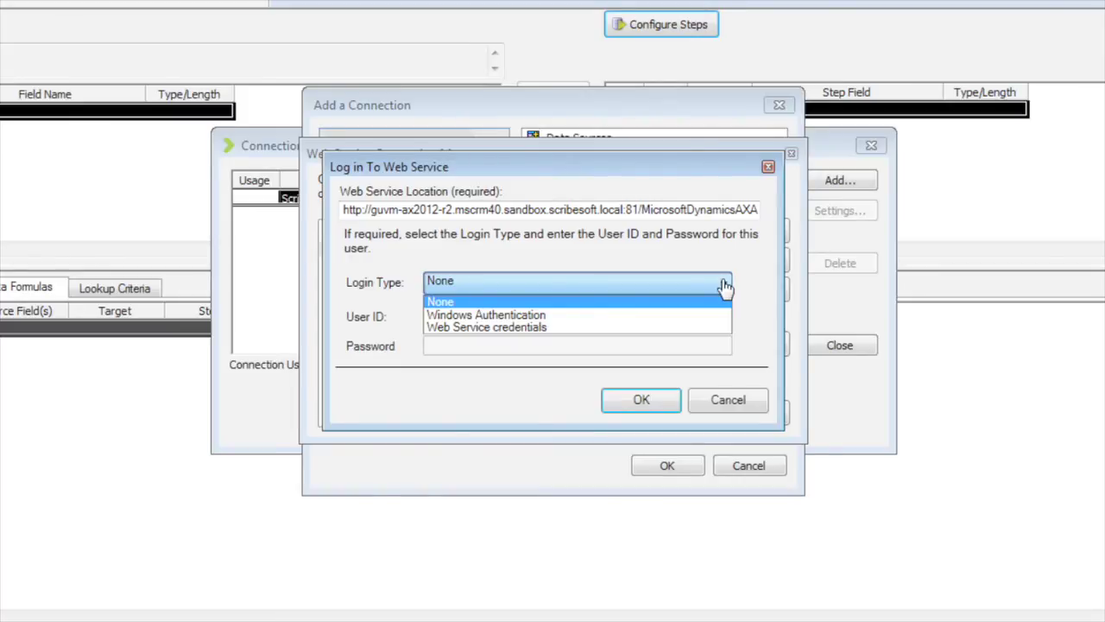
{"action": "left_click", "coordinate": [724, 286]}
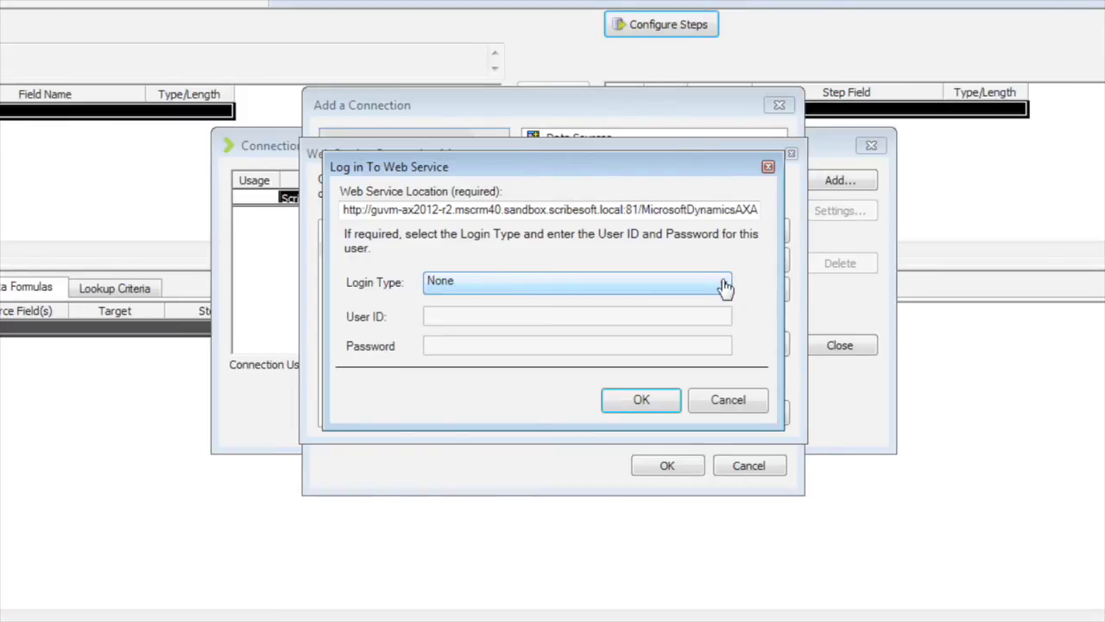
{"action": "left_click", "coordinate": [655, 408]}
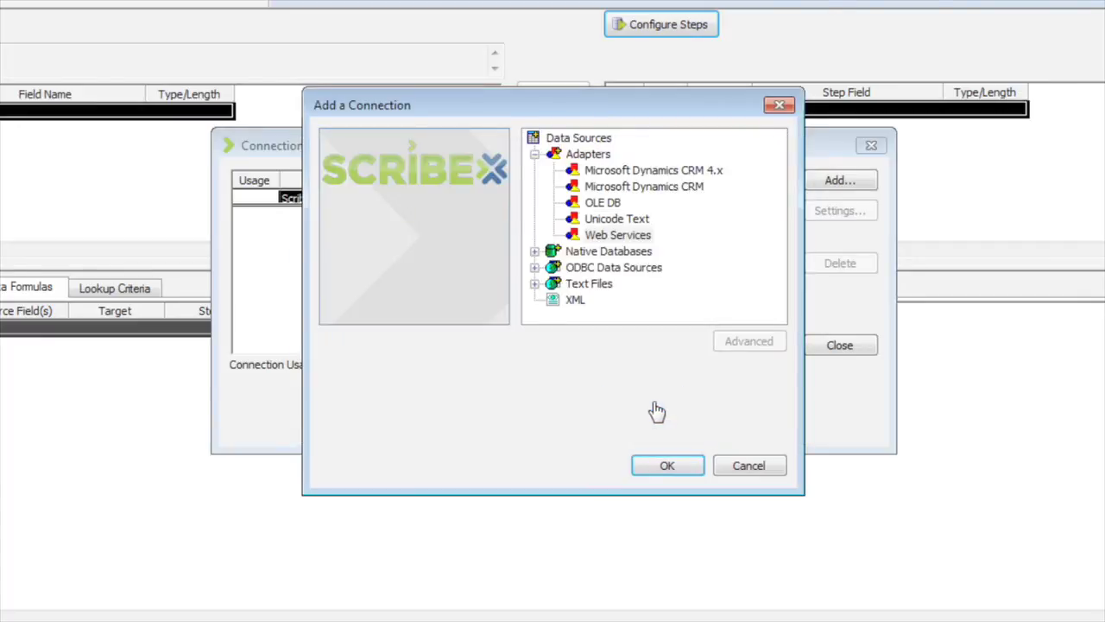
{"action": "left_click", "coordinate": [667, 467]}
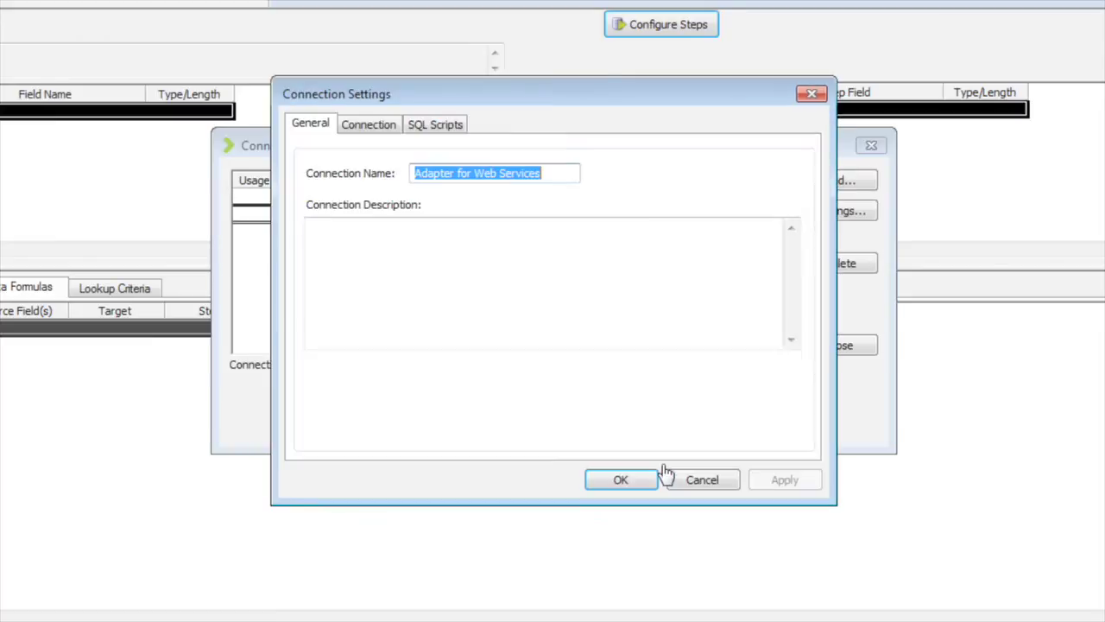
{"action": "left_click", "coordinate": [615, 482]}
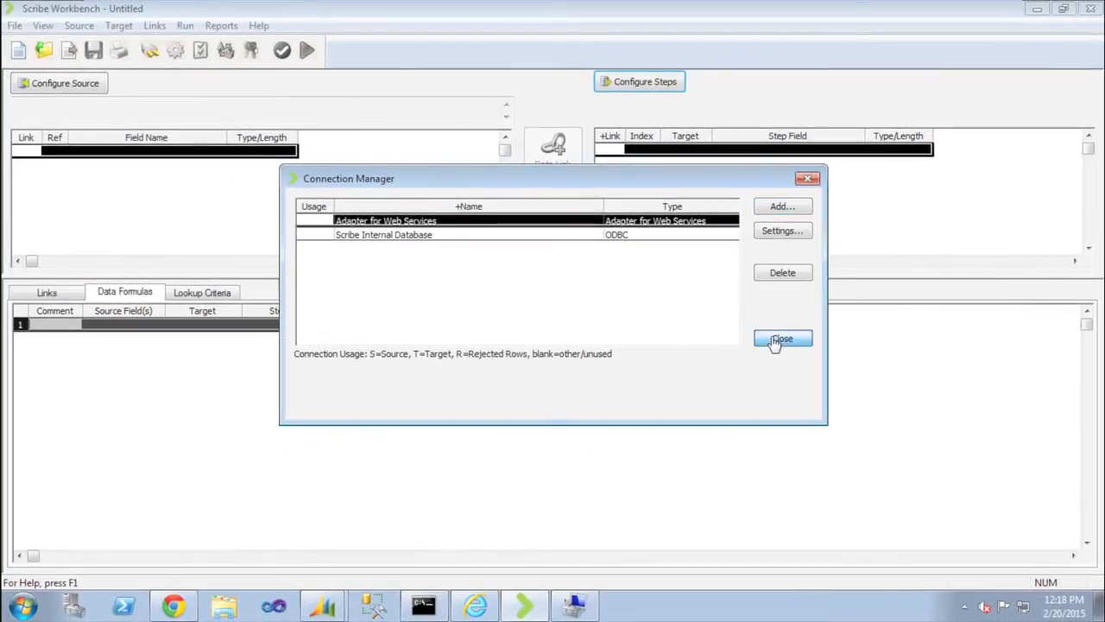
{"action": "left_click", "coordinate": [840, 345]}
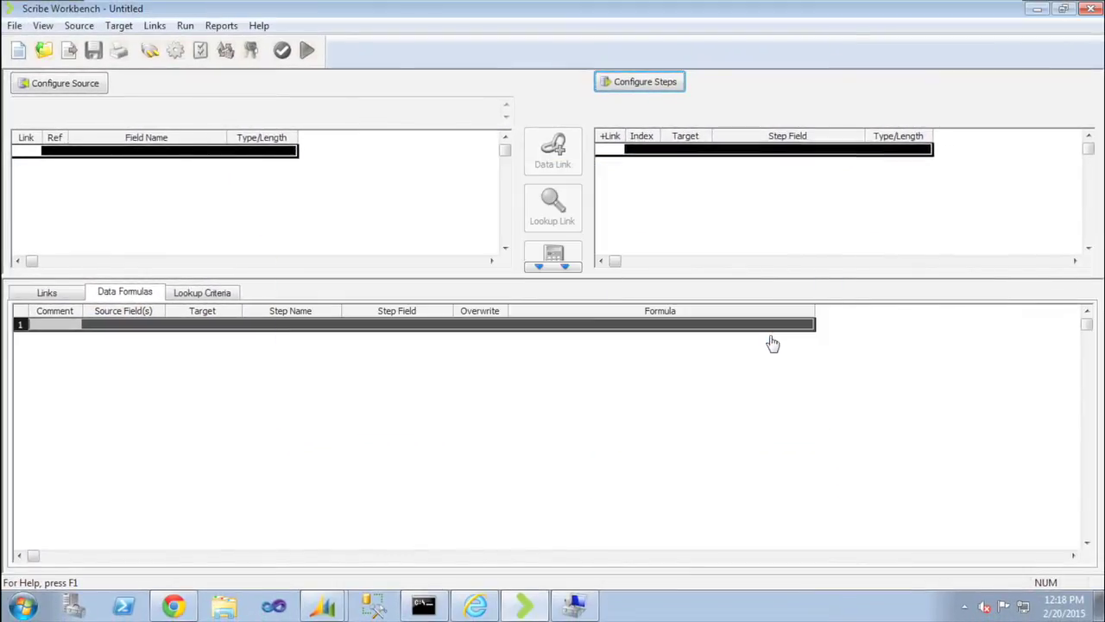
In Configure Steps, choose Adapter for Web Services as the connection
{"action": "left_click", "coordinate": [637, 83]}
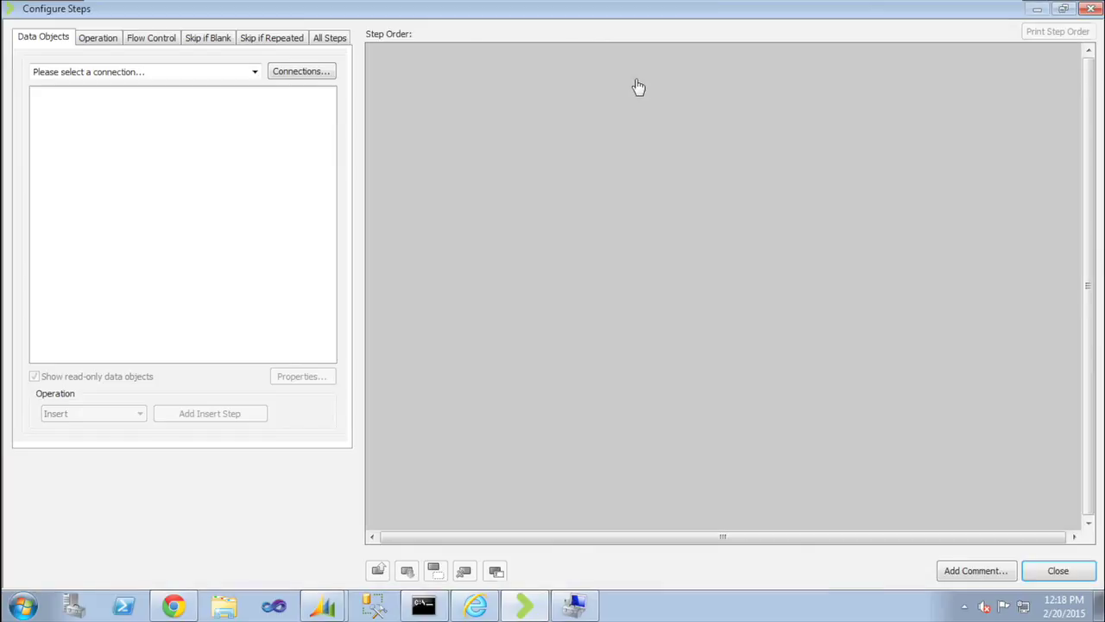
{"action": "left_click", "coordinate": [253, 72]}
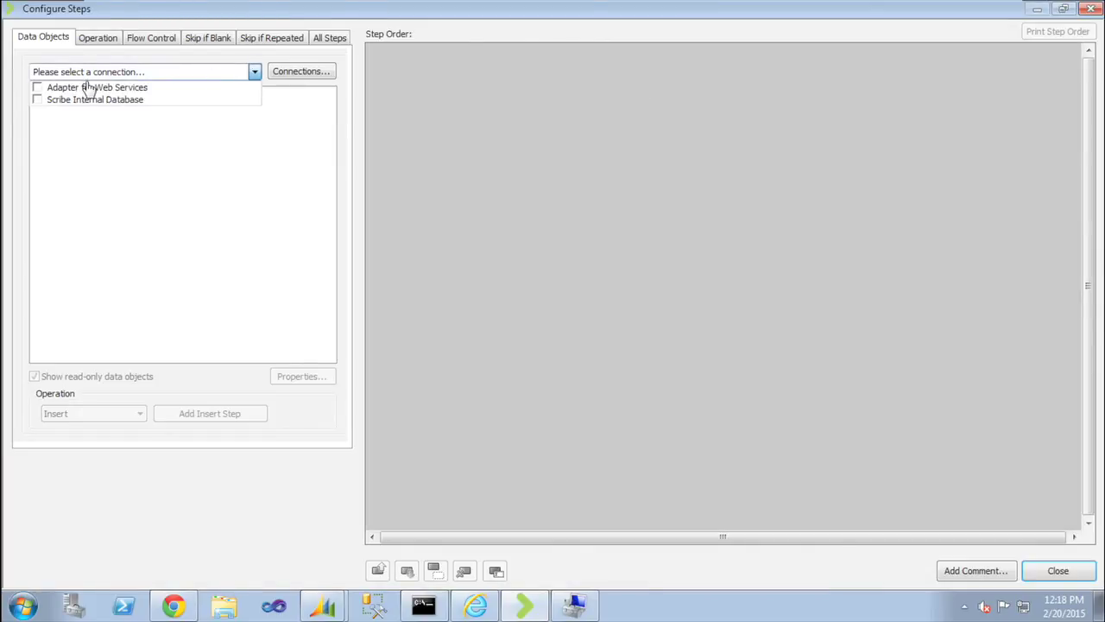
{"action": "left_click", "coordinate": [40, 90]}
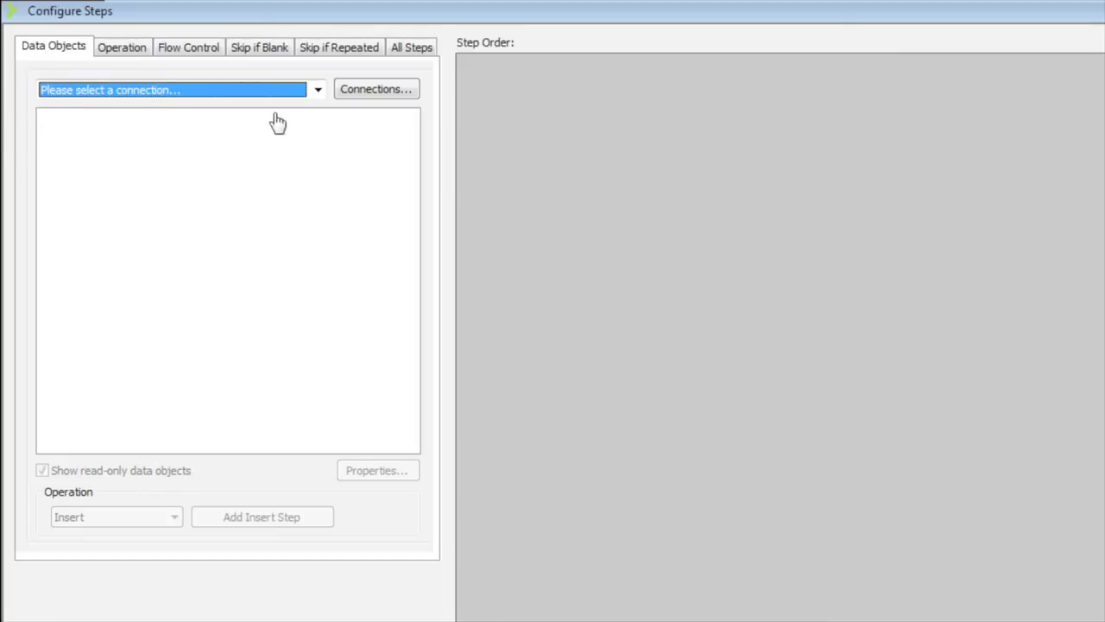
{"action": "left_click", "coordinate": [319, 90]}
{"action": "left_click", "coordinate": [93, 112]}
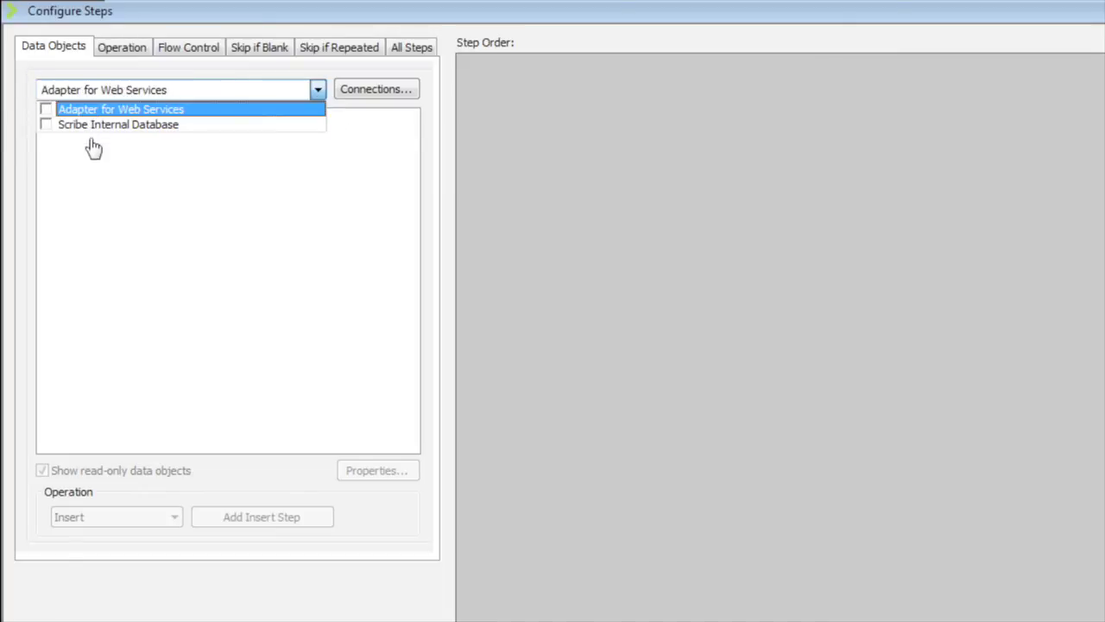
{"action": "left_click", "coordinate": [93, 148]}
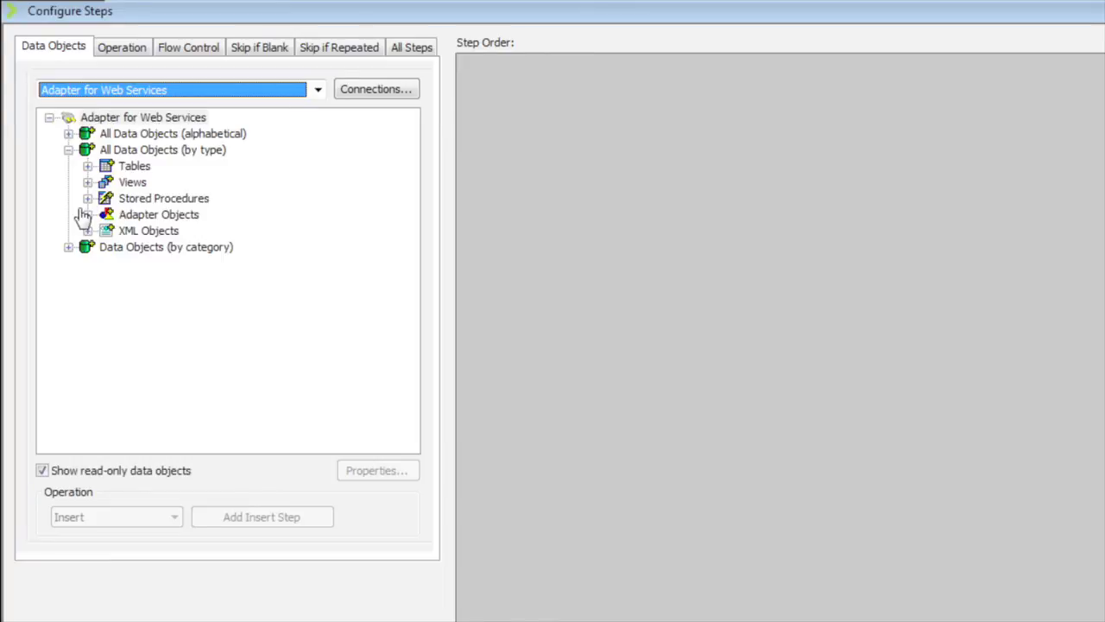
Expand Adapter Objects and select ContactPersonsService_create and CustomerService_find
{"action": "left_click", "coordinate": [88, 215]}
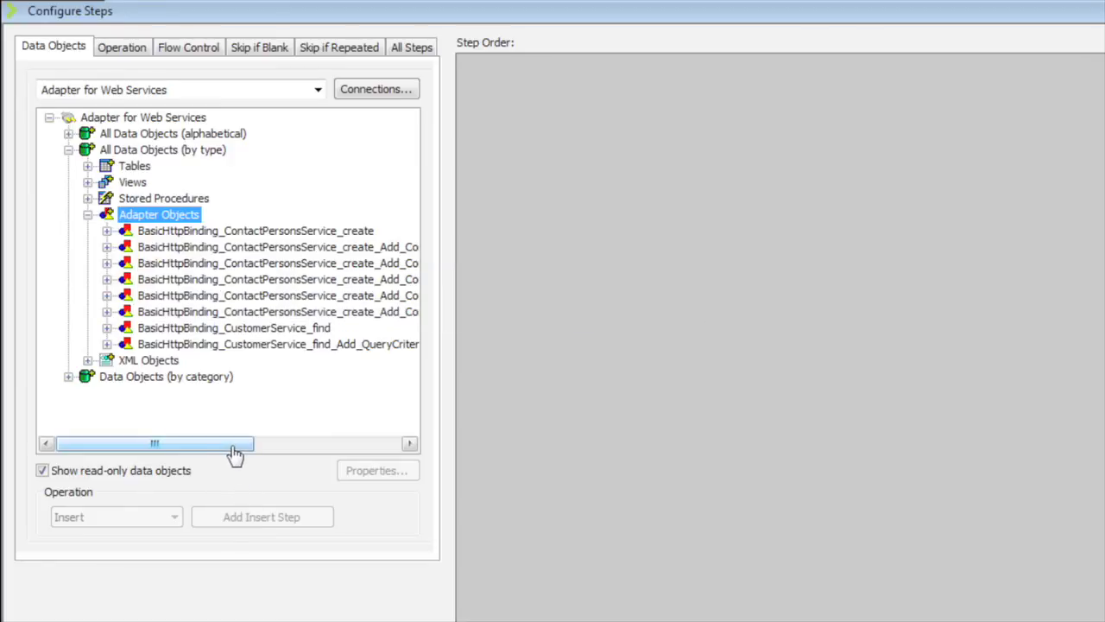
{"action": "left_click_drag", "start_coordinate": [234, 444], "coordinate": [291, 445]}
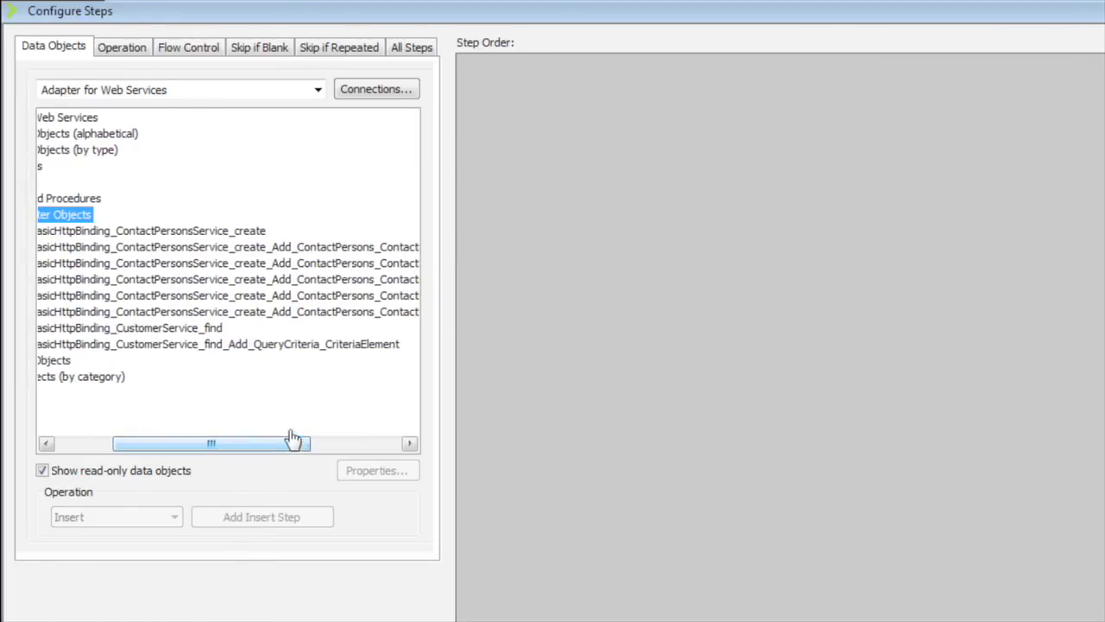
{"action": "left_click", "coordinate": [241, 232]}
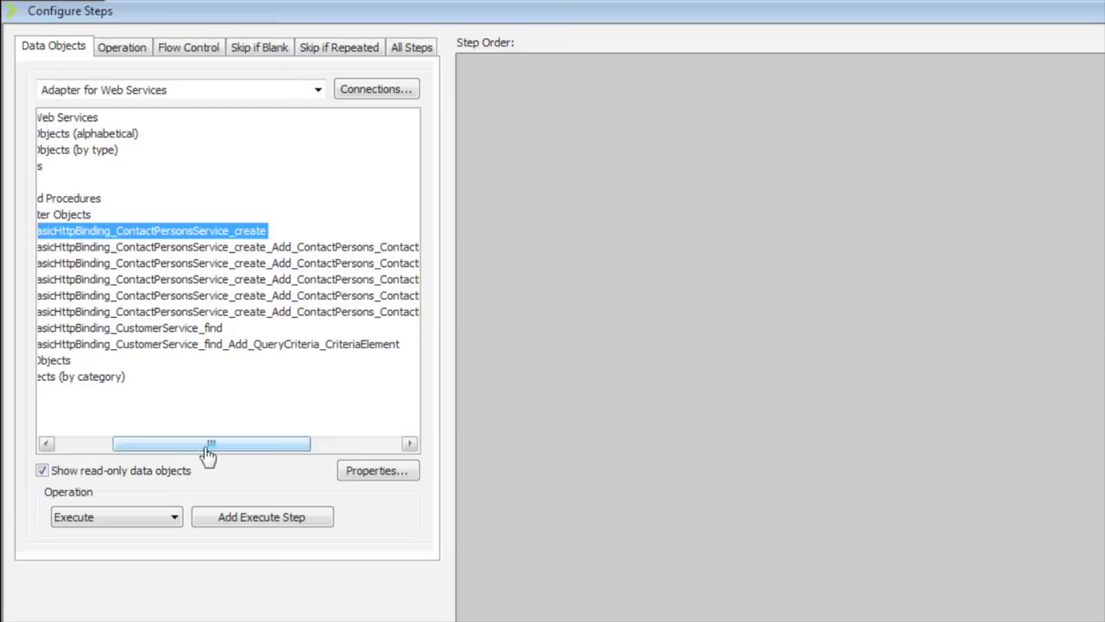
{"action": "left_click_drag", "start_coordinate": [229, 453], "coordinate": [187, 446]}
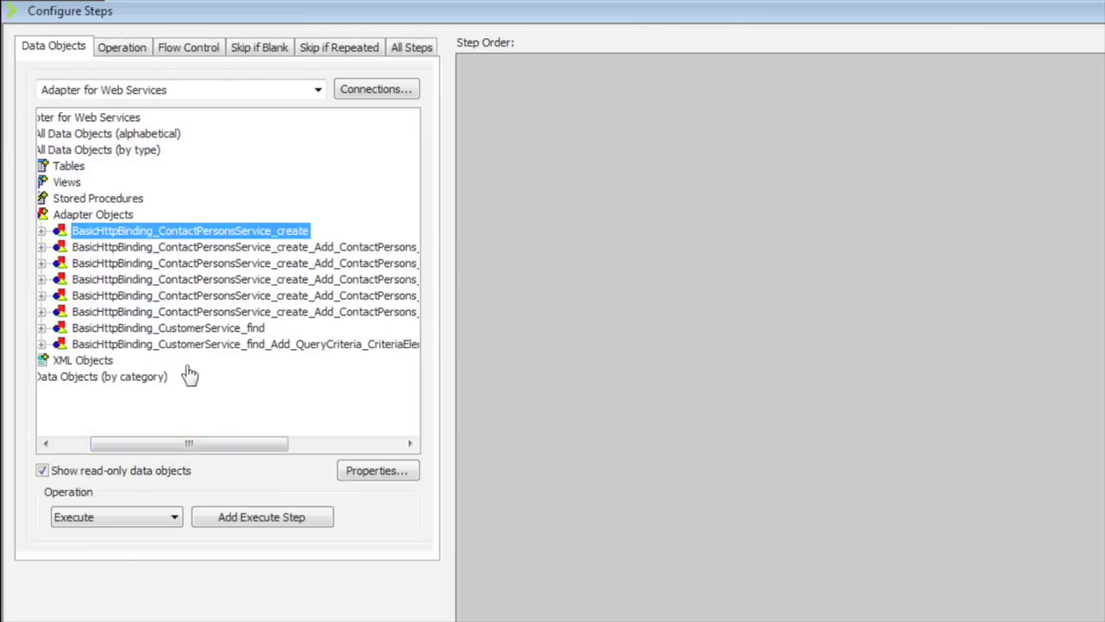
{"action": "left_click", "coordinate": [196, 331]}
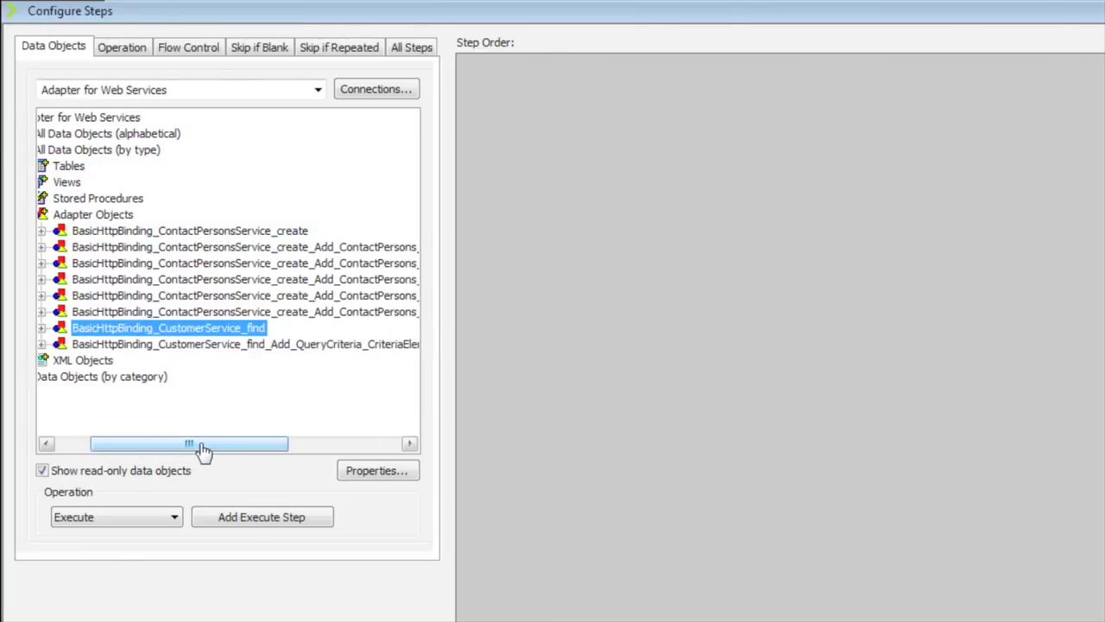
{"action": "left_click_drag", "start_coordinate": [205, 447], "coordinate": [233, 451]}
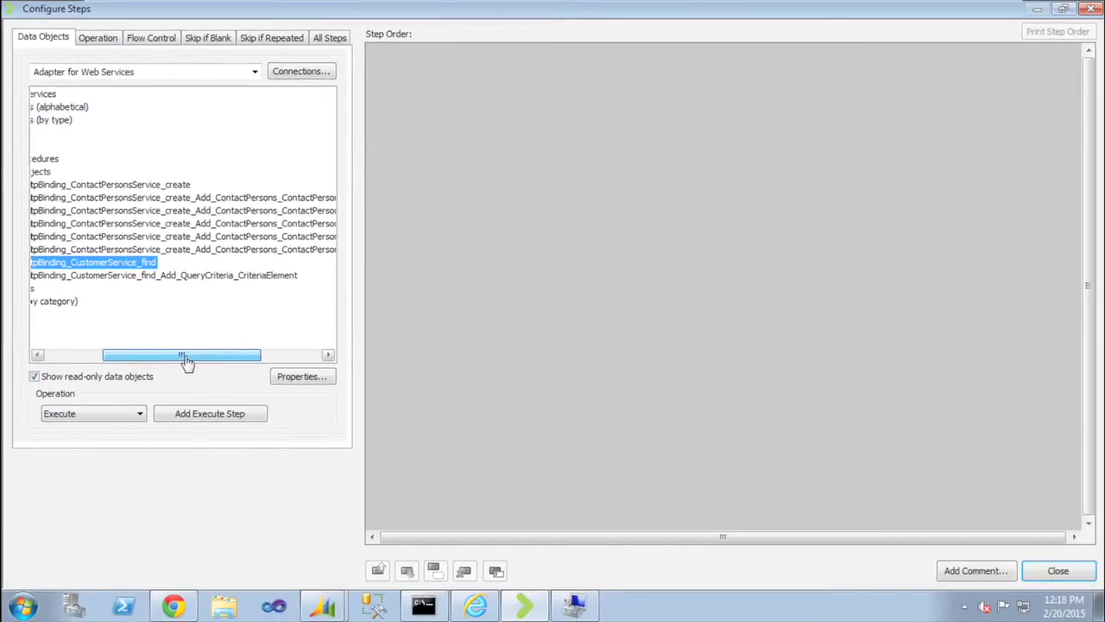
{"action": "left_click_drag", "start_coordinate": [186, 361], "coordinate": [136, 360]}
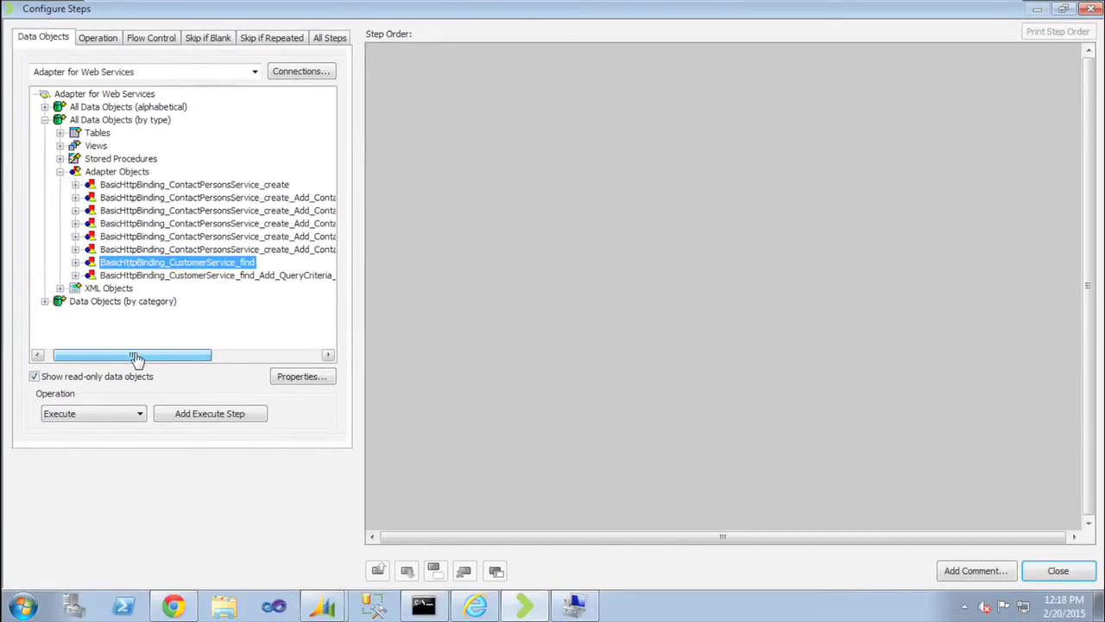
Close Configure Steps to return to the untitled map with Adapter for Web Services as target
{"action": "left_click", "coordinate": [1059, 572]}
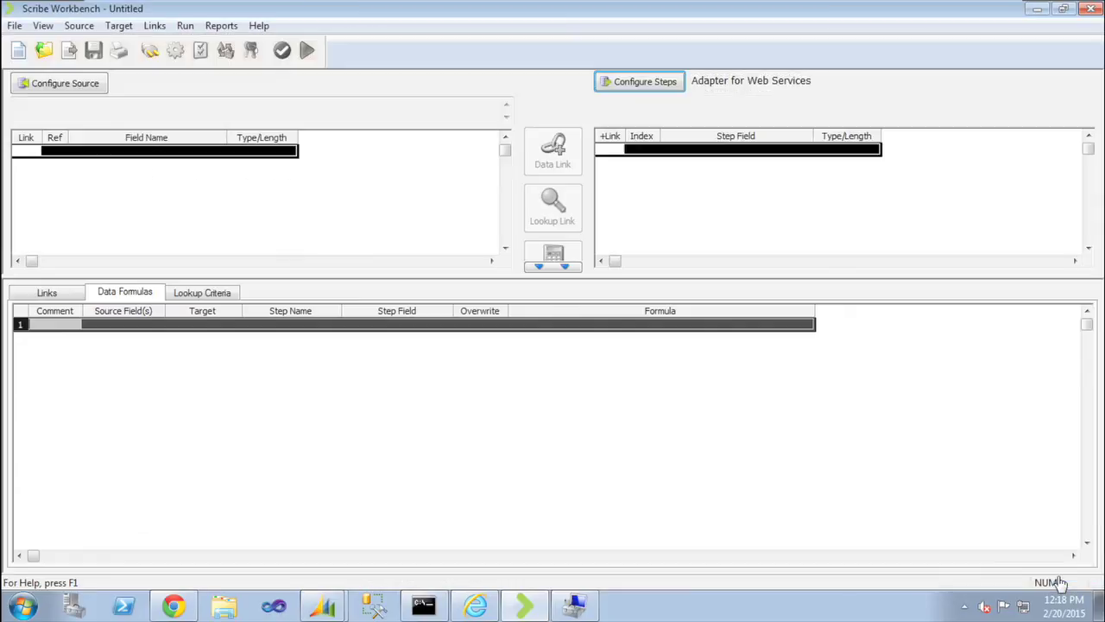